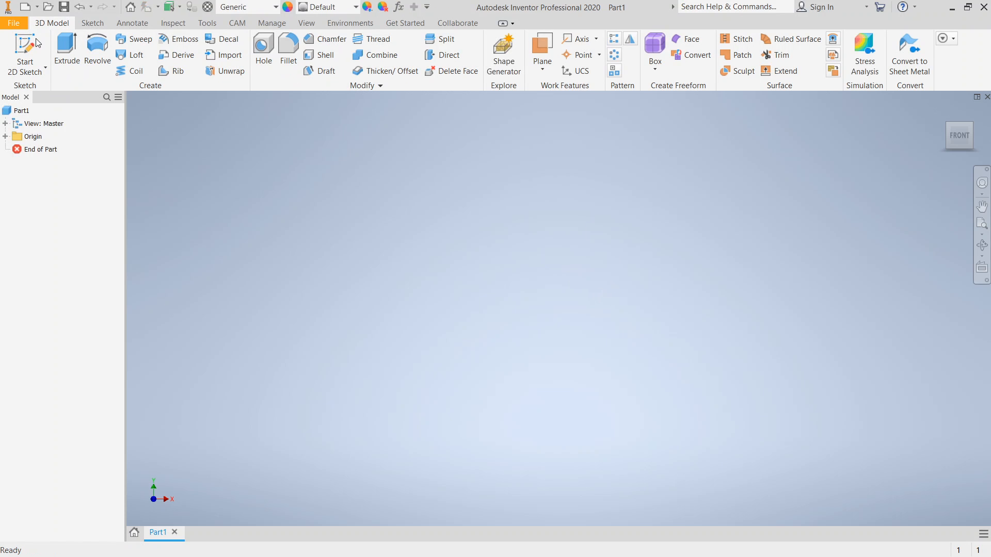
Step: Start a sketch on the XY plane and draw a circle about 1.04 in in diameter centred on the origin
left_click(25, 54)
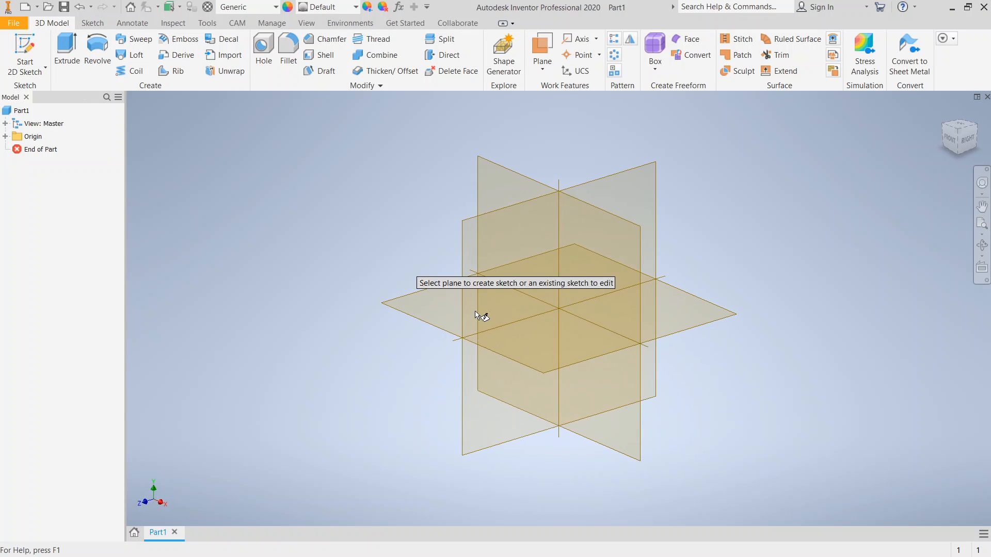
left_click(574, 272)
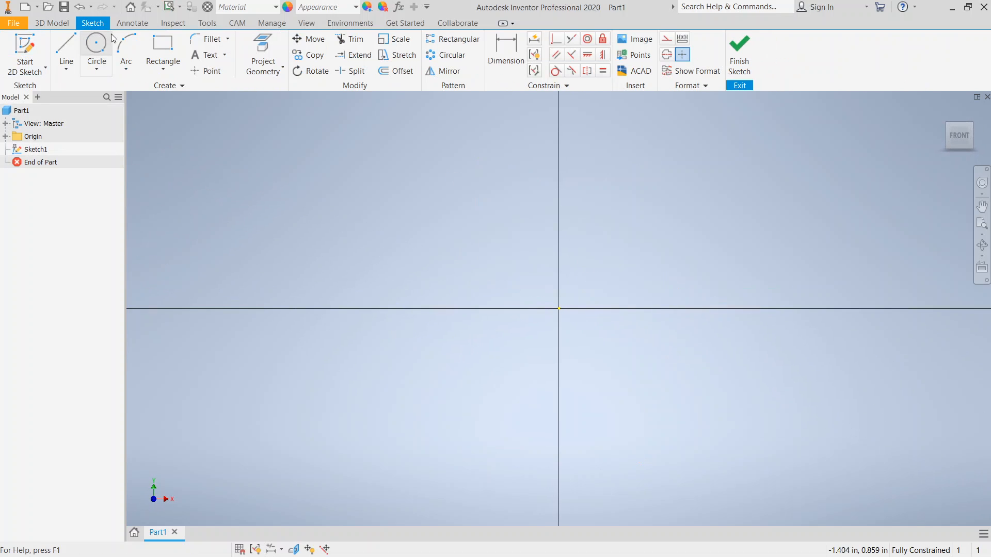
left_click(96, 43)
left_click(559, 308)
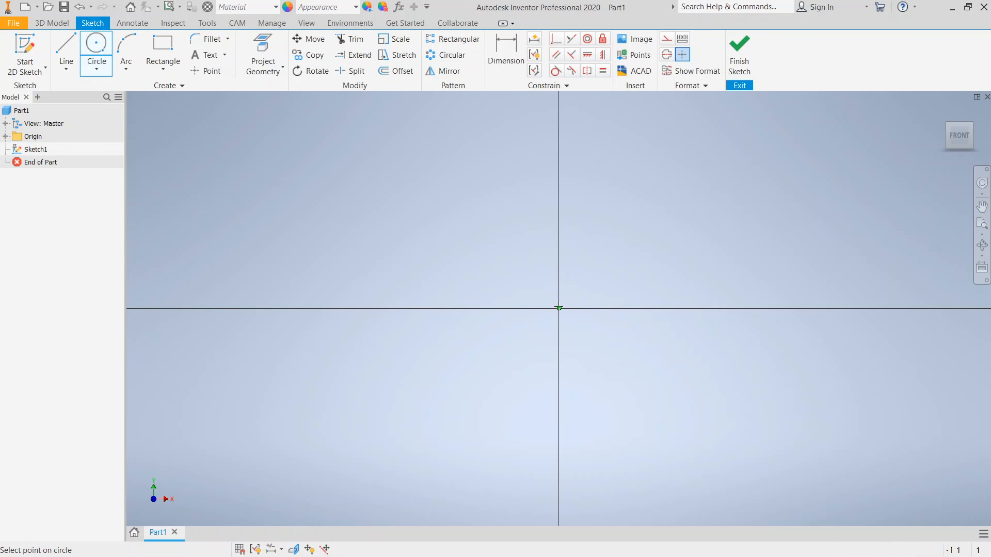
left_click(712, 243)
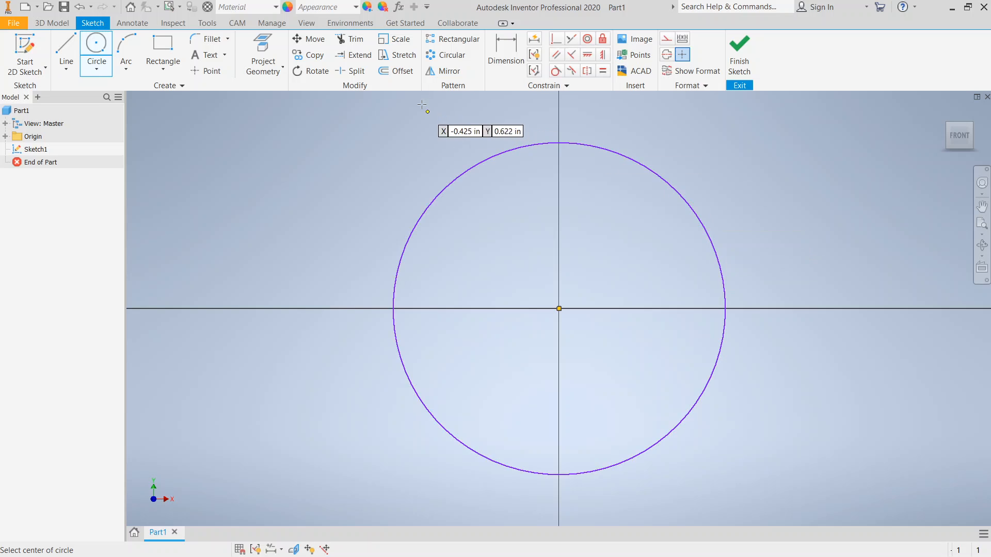
Step: Dimension the circle's diameter to 3 in and finish the sketch
left_click(507, 54)
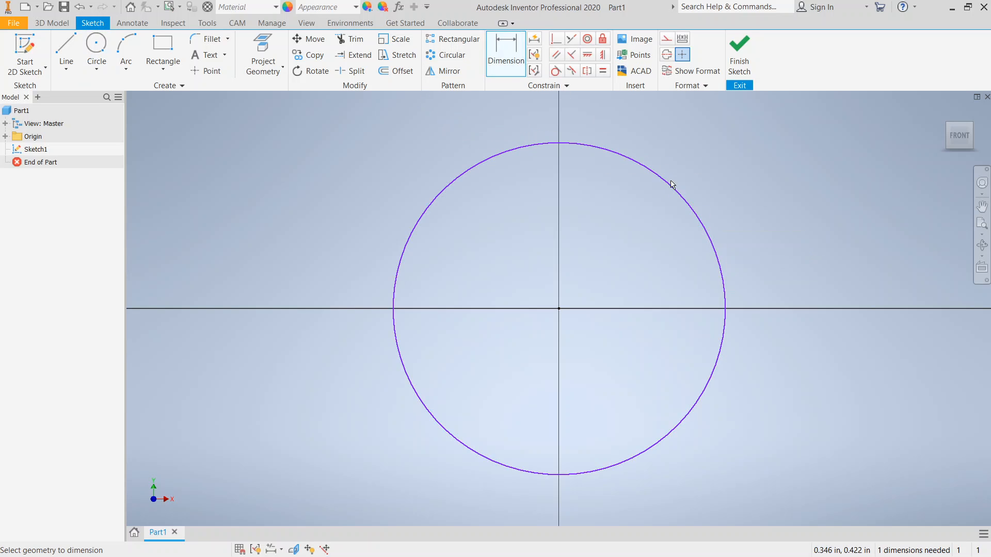
left_click(677, 187)
left_click(775, 174)
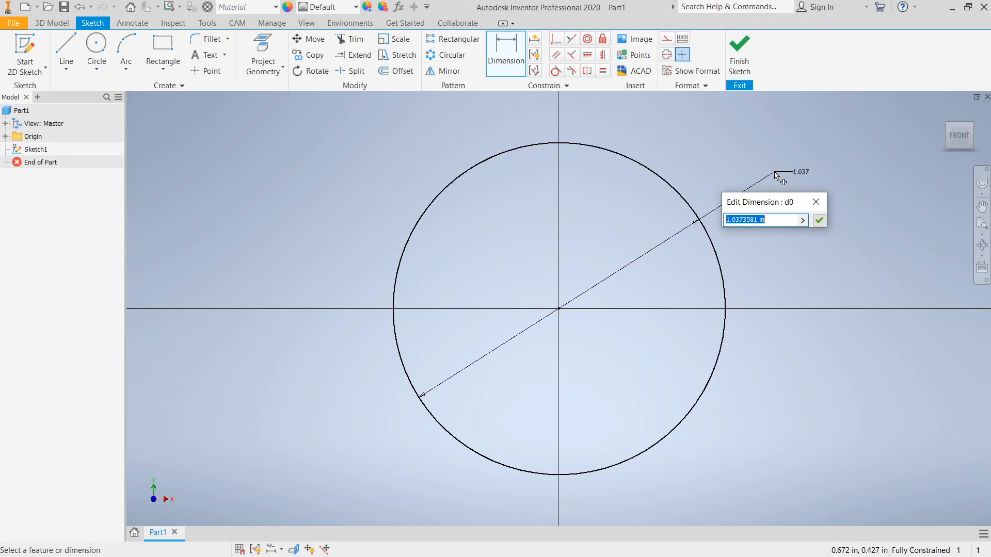
type("3")
key("Return")
scroll(738, 243, "up", 3)
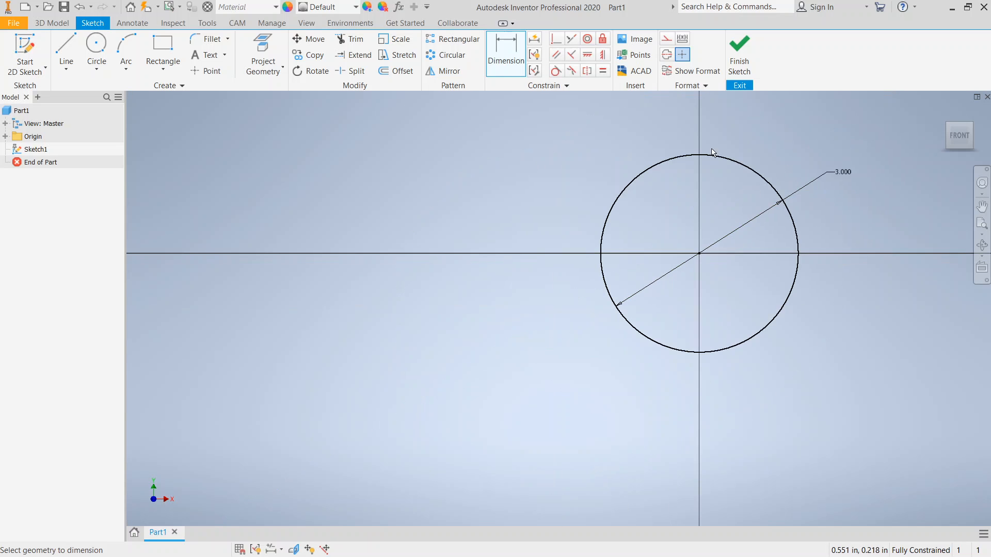
left_click(739, 54)
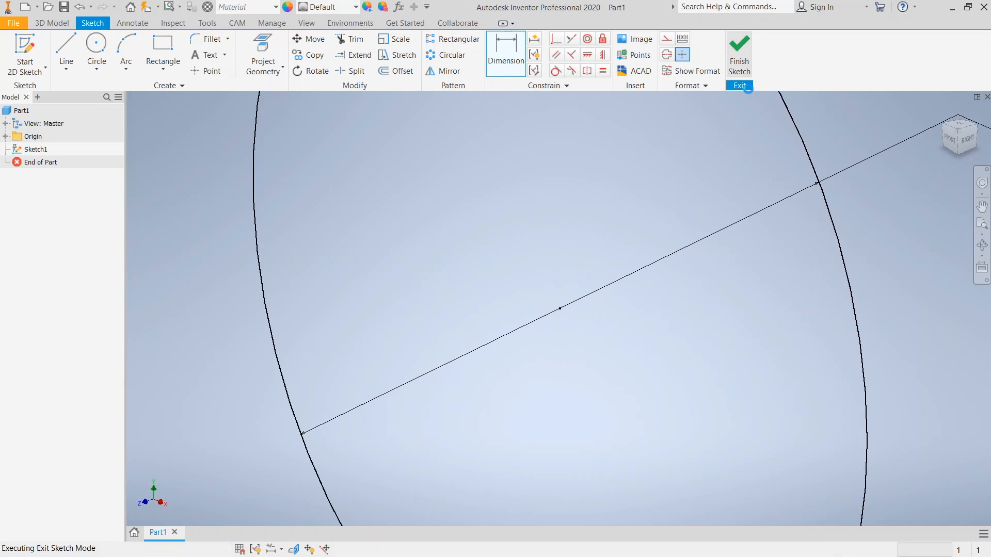
Step: Extrude the circle profile 6 in into a solid cylinder
scroll(789, 204, "up", 5)
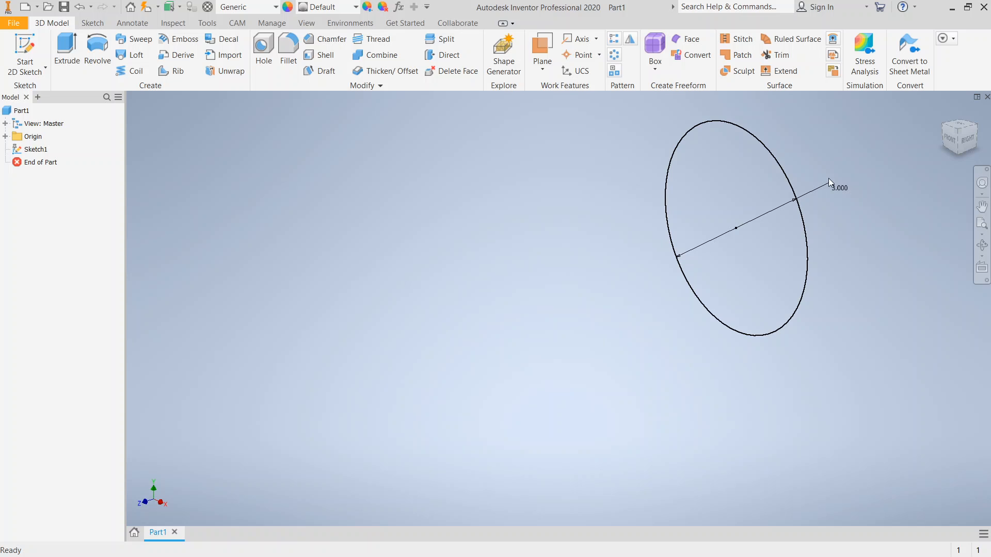
middle_click_drag(828, 178, 506, 229)
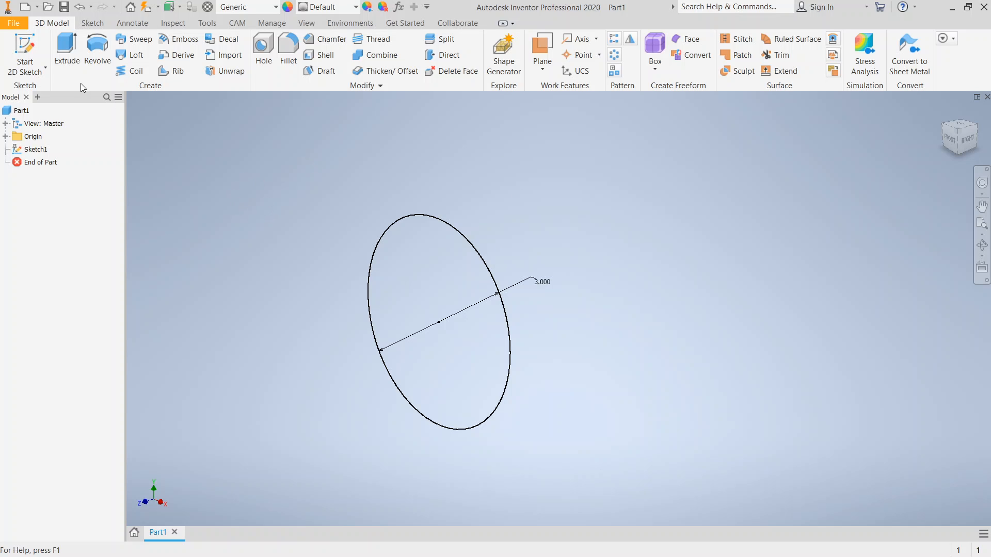
left_click(69, 57)
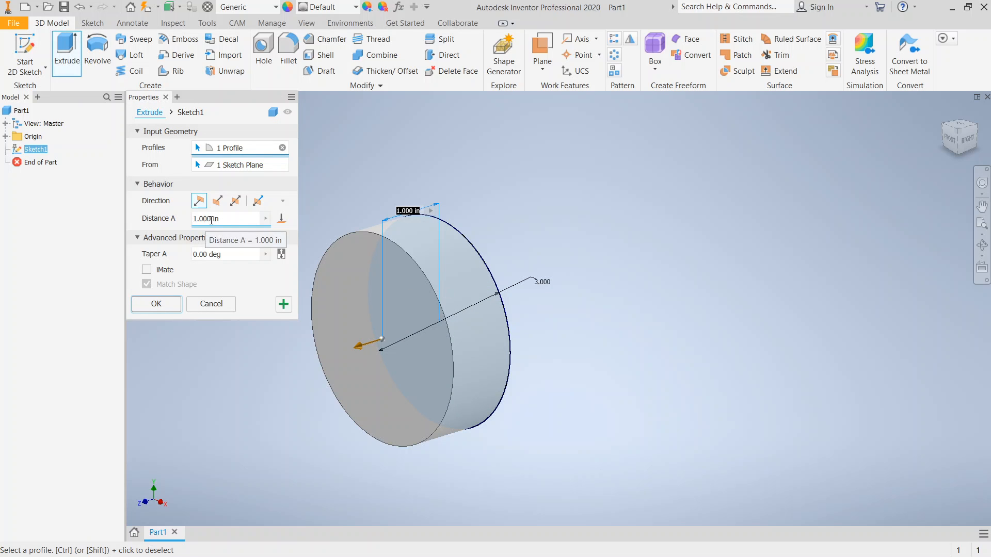
left_click_drag(212, 221, 204, 221)
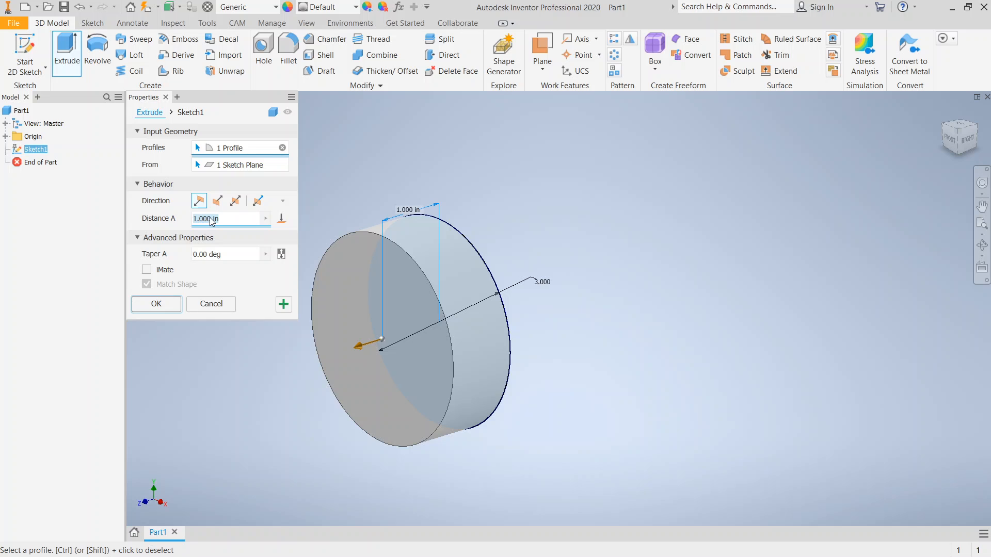
type("6 in")
left_click(145, 310)
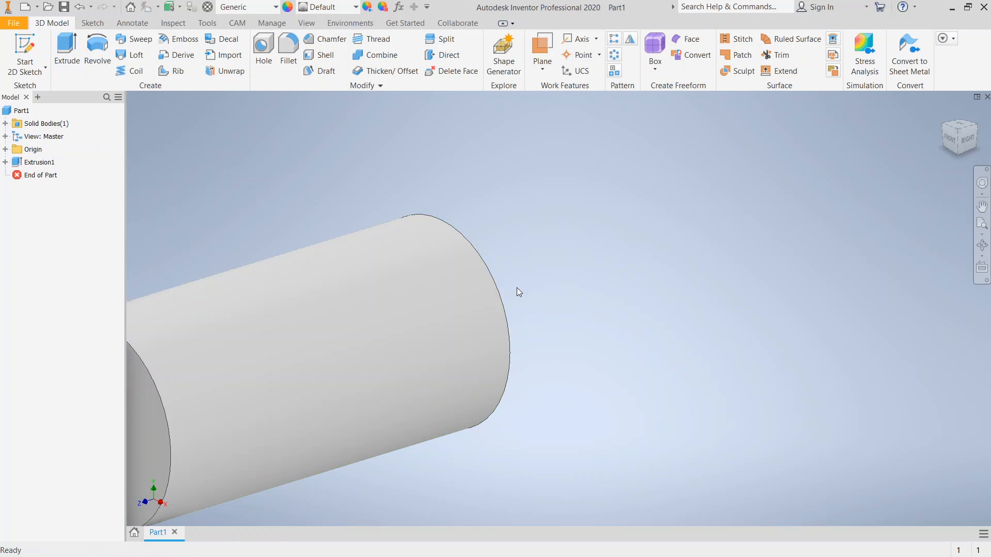
Step: Apply the Glossy - Gold appearance to the cylinder
key("F6")
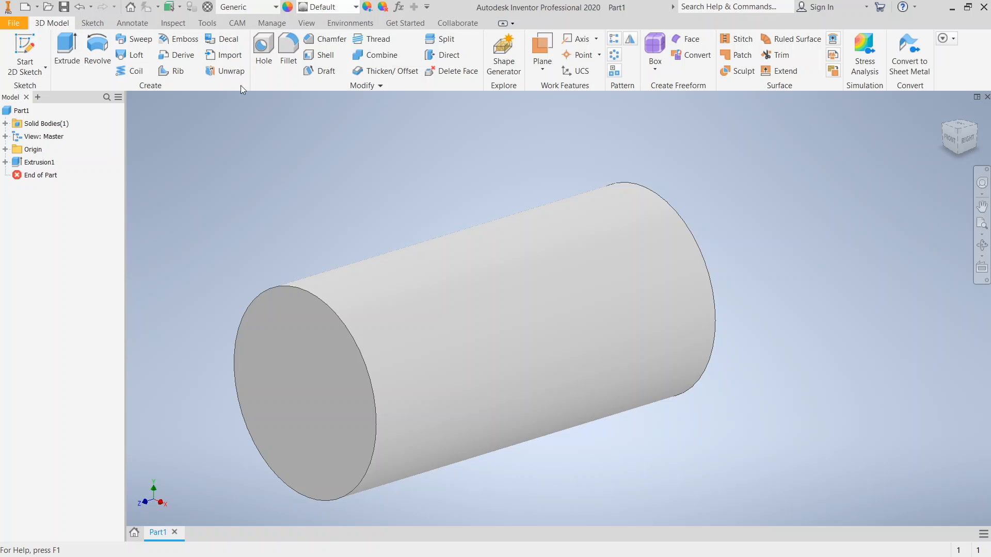
left_click(356, 7)
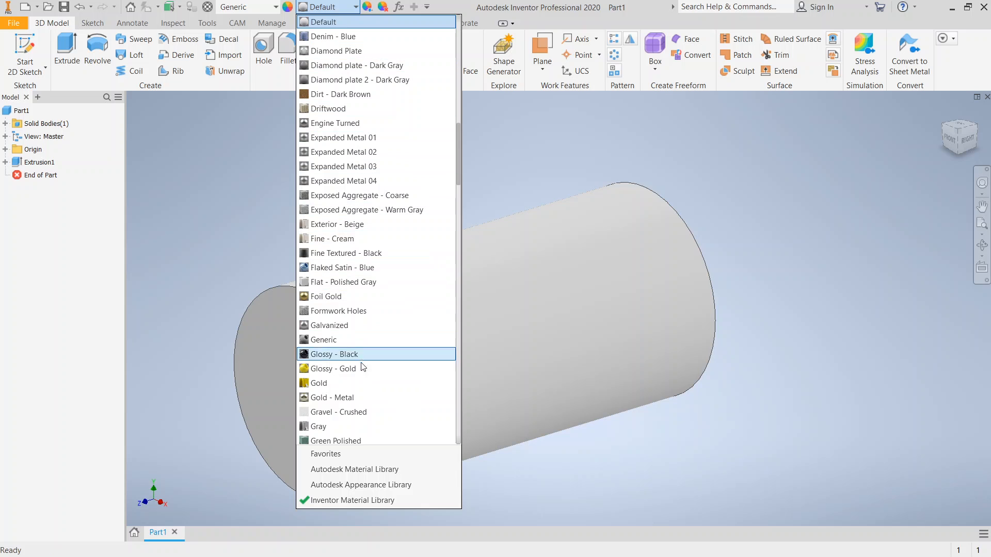
left_click(341, 367)
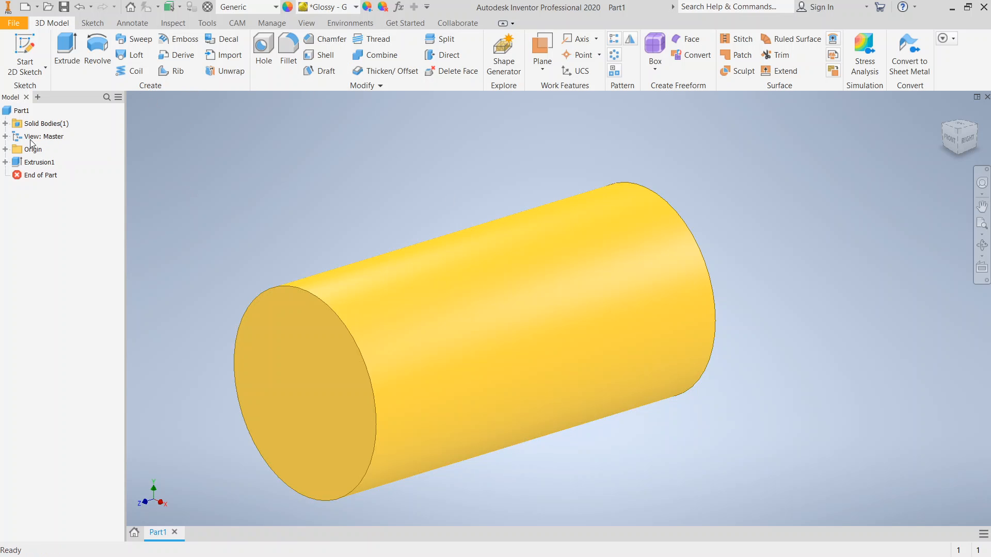
Step: Create a work plane parallel to the origin YZ plane and tangent to the cylinder's curved face
left_click(5, 150)
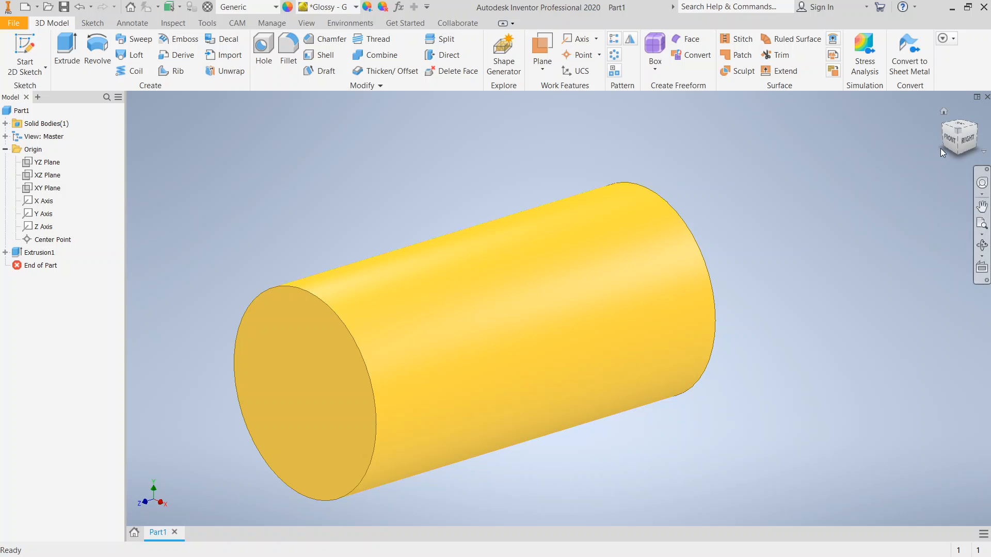
mouse_move(950, 139)
left_mouse_down()
mouse_move(976, 147)
mouse_move(752, 156)
left_mouse_up()
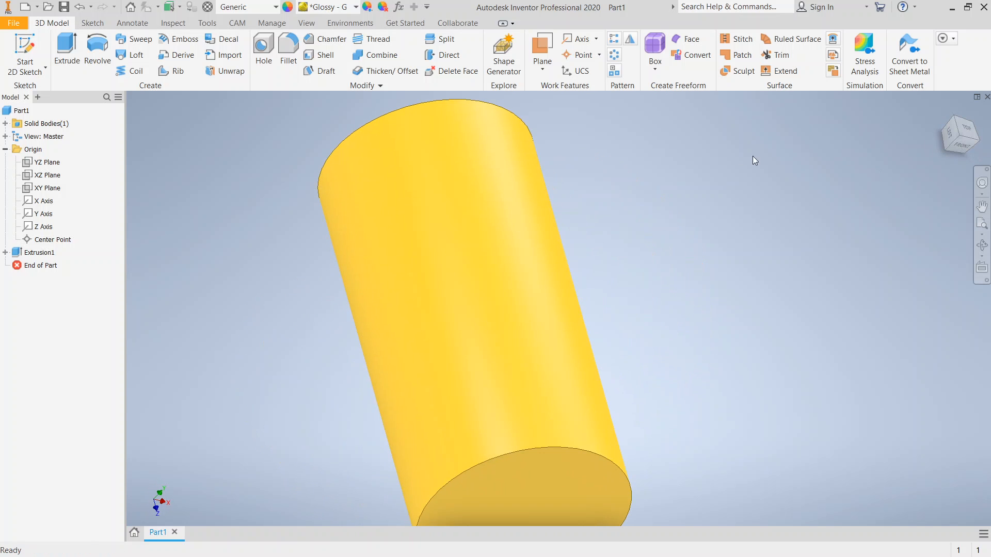
middle_click_drag(945, 157, 950, 139)
left_click(951, 138)
mouse_move(961, 138)
left_mouse_down()
mouse_move(969, 131)
mouse_move(950, 146)
mouse_move(981, 134)
left_mouse_up()
left_click(971, 137)
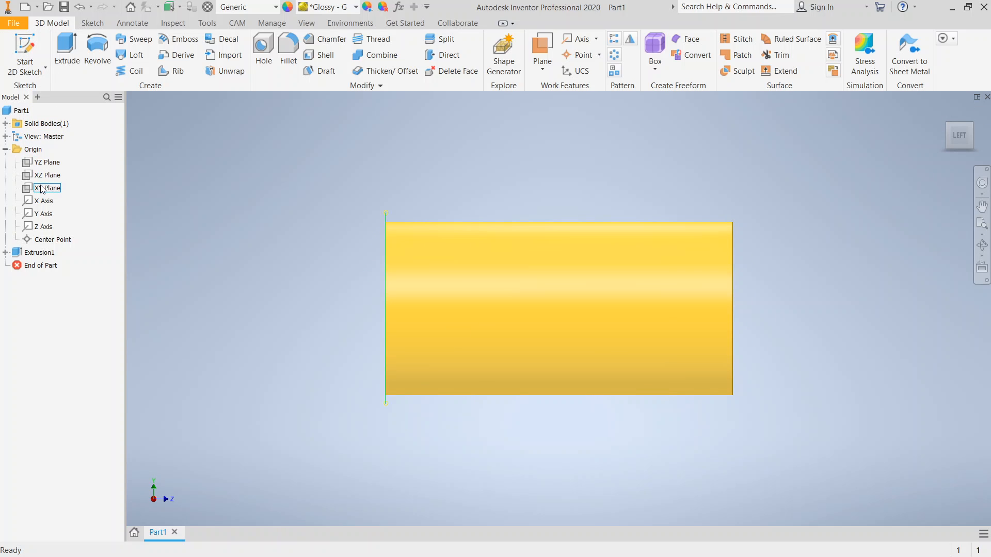
left_click(5, 150)
left_click(5, 150)
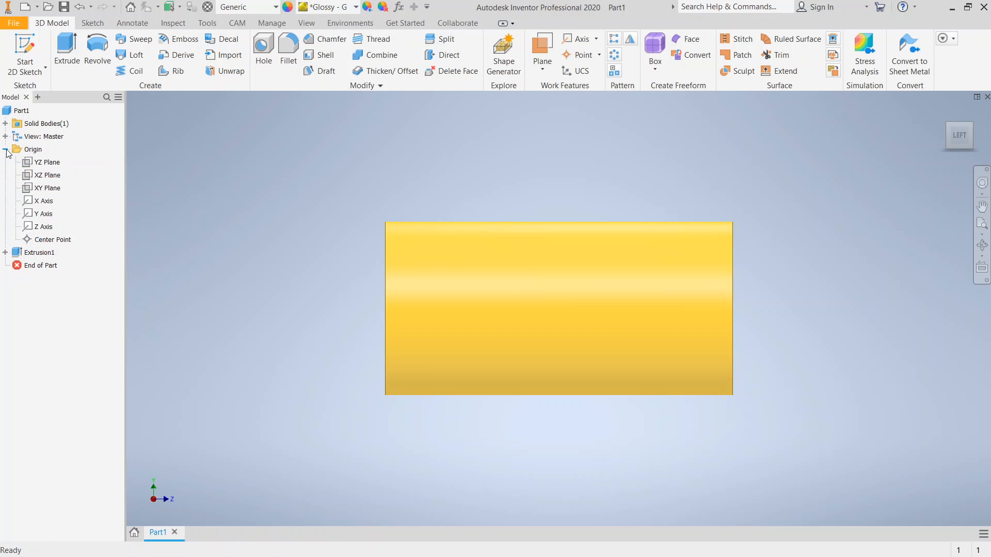
left_click(46, 163)
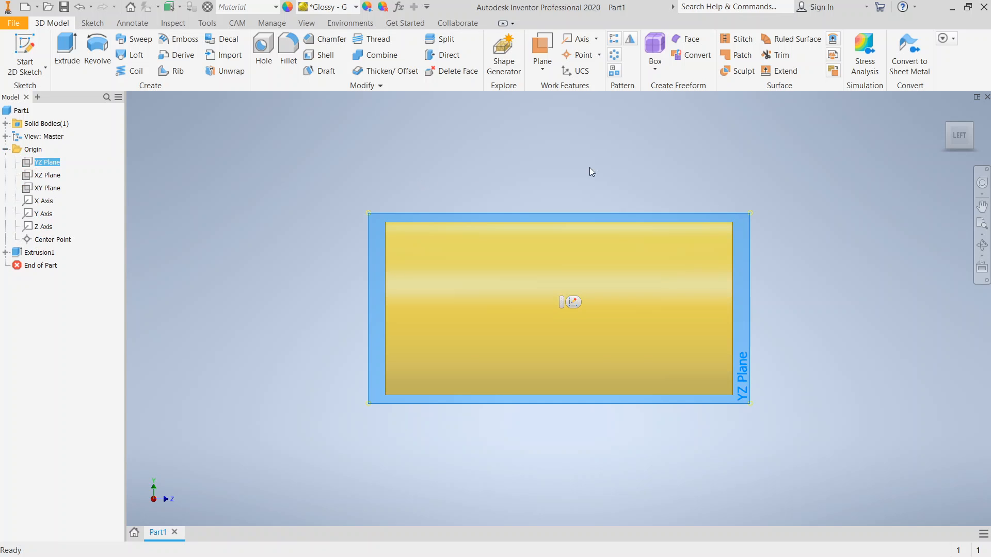
left_click(953, 142)
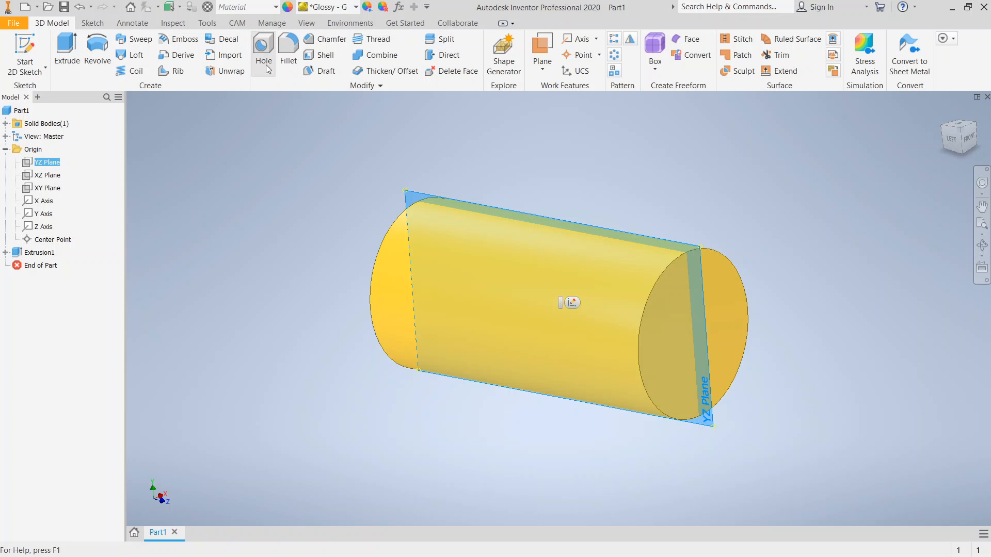
left_click(549, 46)
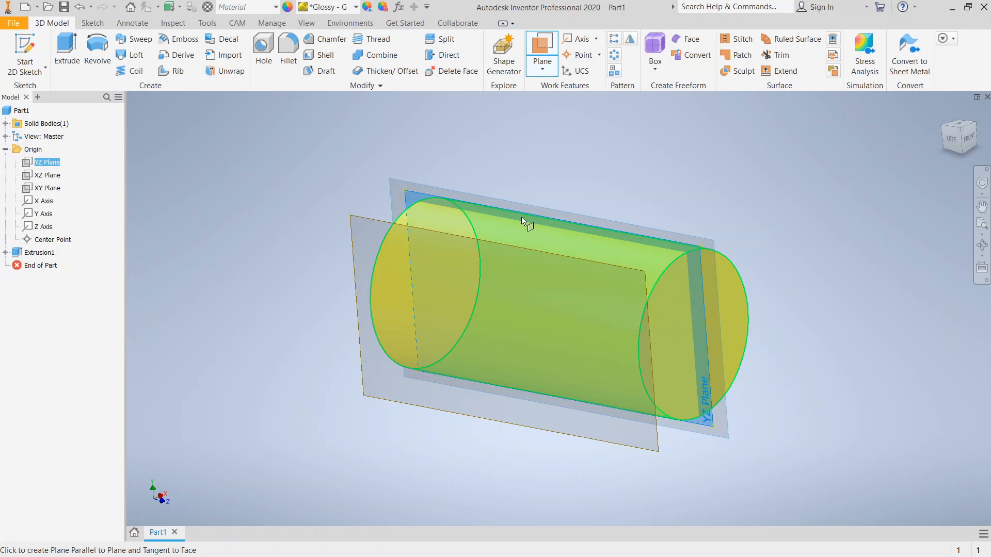
left_click(506, 245)
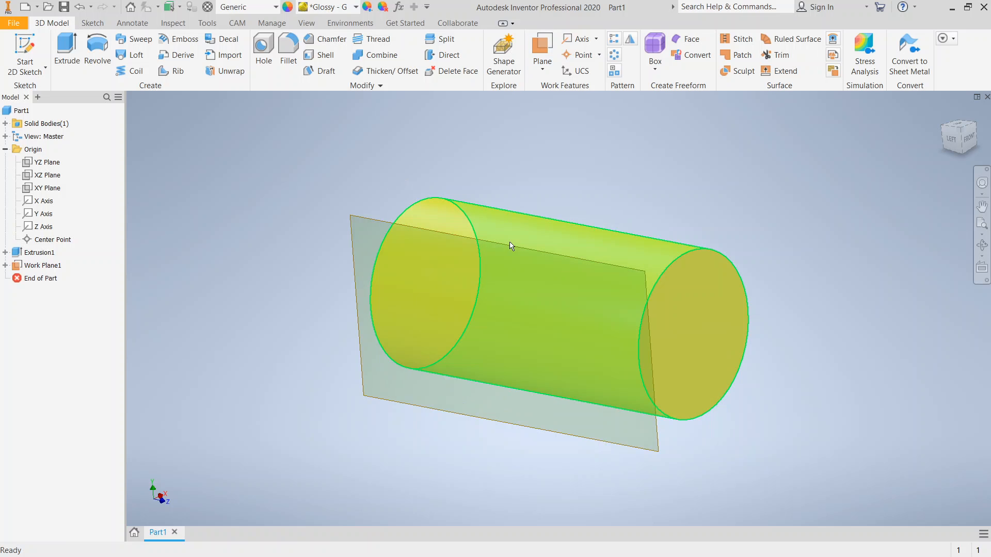
Step: Start a sketch on the tangent work plane and draw a shallow upward-bulging three-point arc along nearly the cylinder's full length
left_click(968, 139)
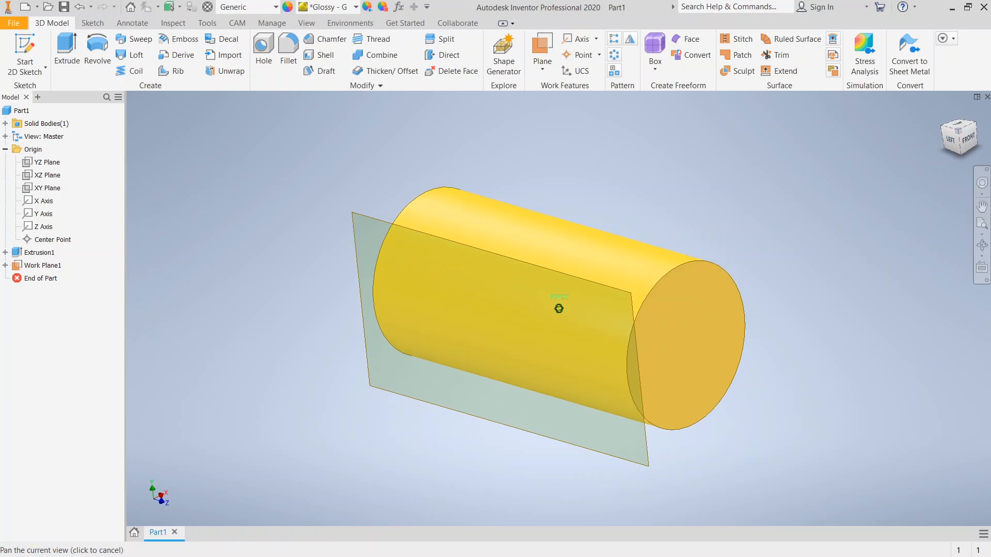
left_click(941, 139)
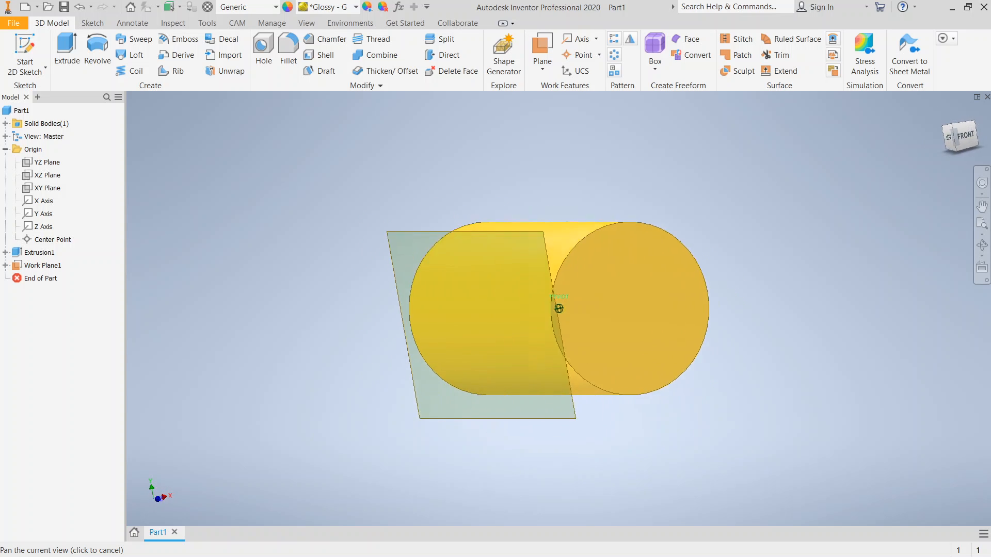
left_click(31, 46)
left_click(348, 247)
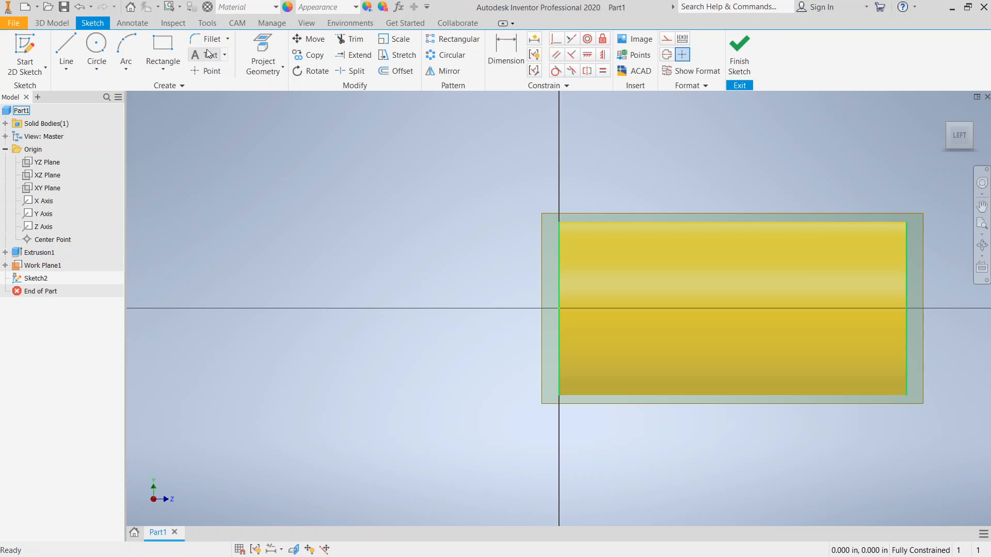
left_click(128, 48)
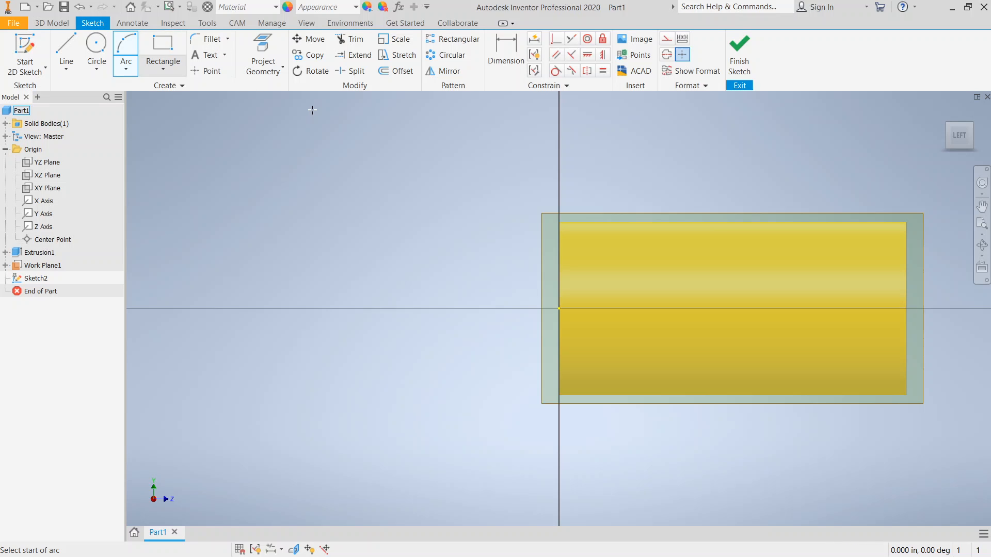
left_click(567, 356)
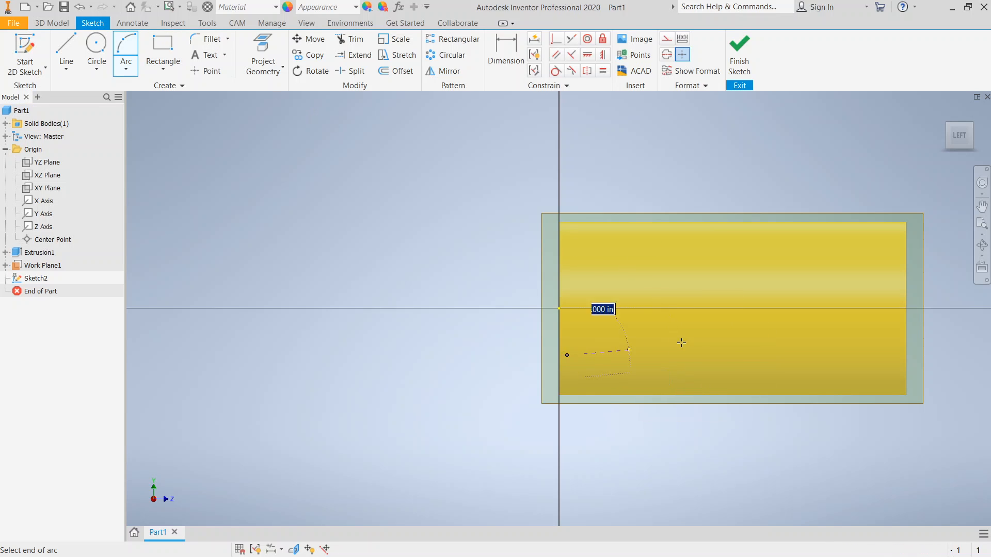
left_click(902, 357)
left_click(773, 319)
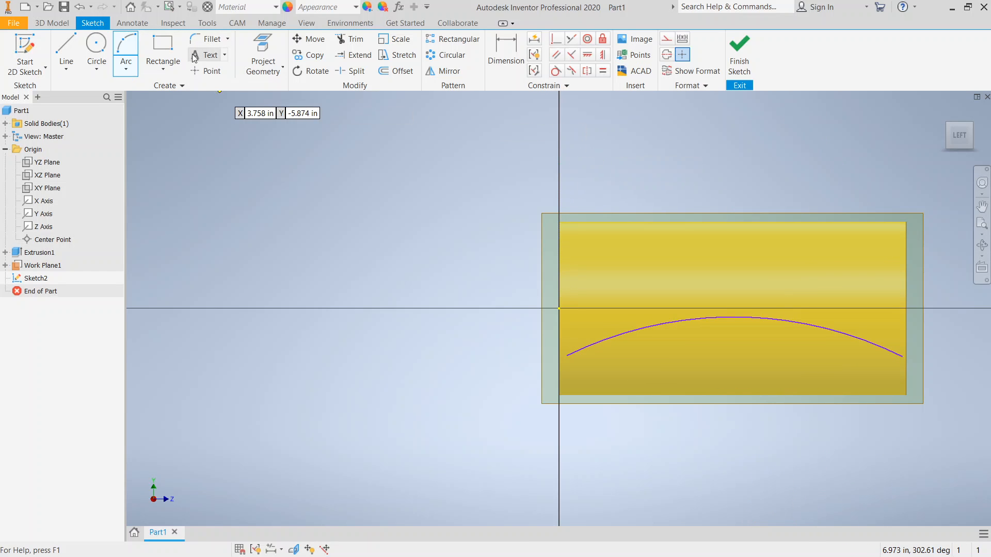
Step: Add geometry text reading SUPREME aligned to the sketched arc
left_click(225, 56)
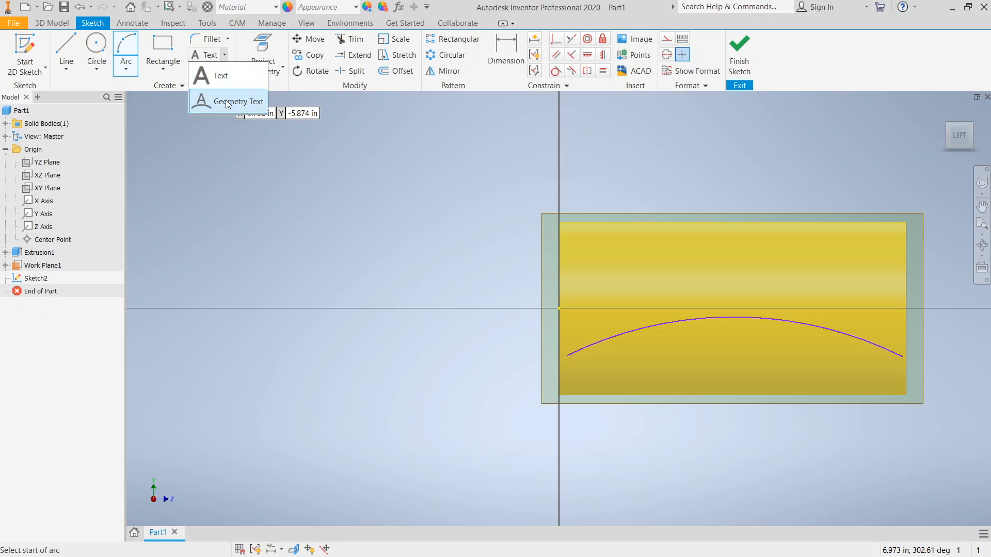
left_click(226, 101)
left_click(221, 57)
left_click(235, 58)
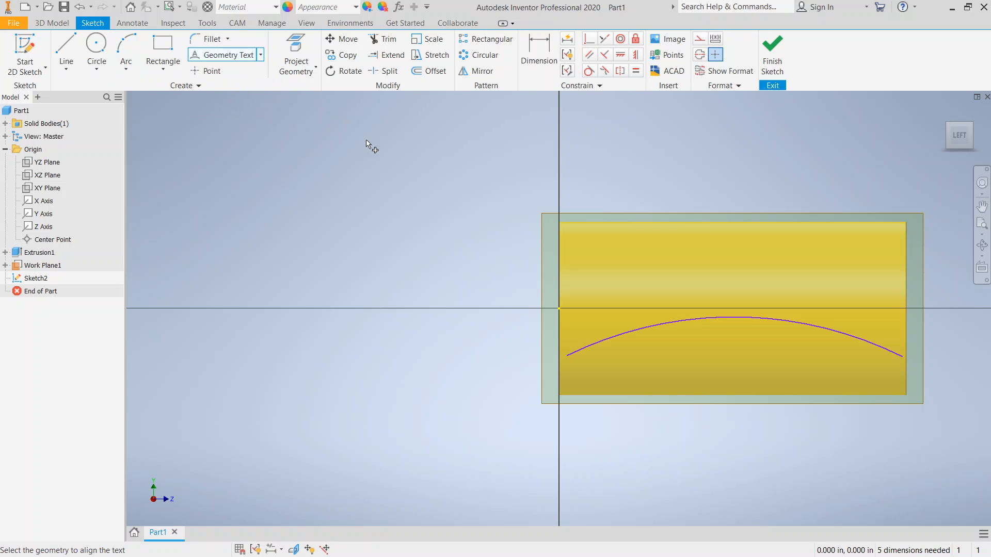
left_click(227, 57)
left_click(227, 58)
left_click(730, 316)
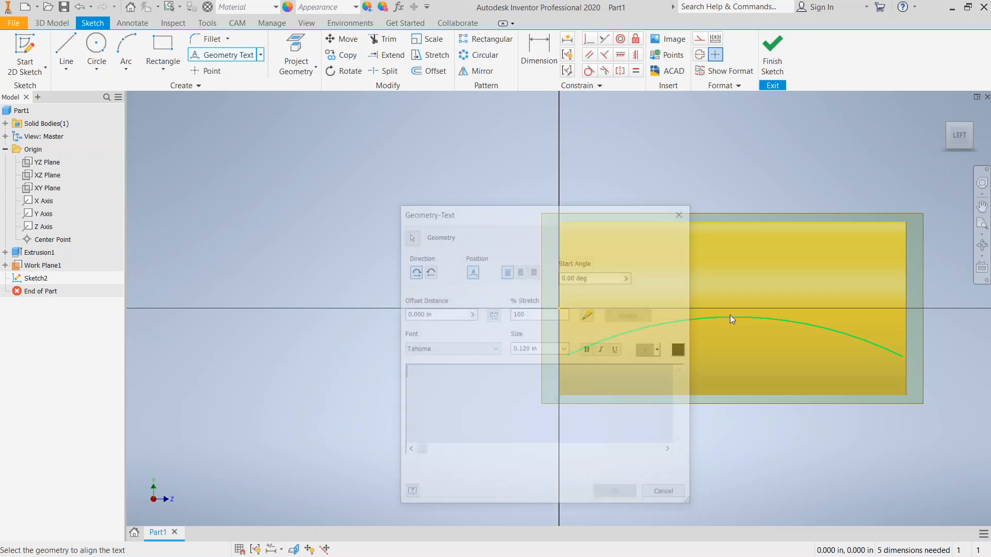
left_click_drag(184, 171, 243, 160)
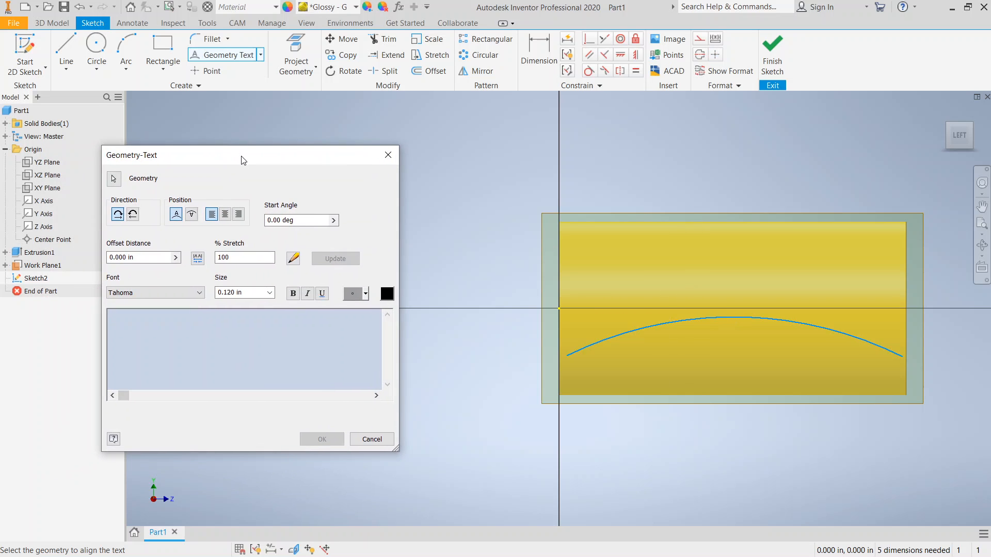
type("SUPREME")
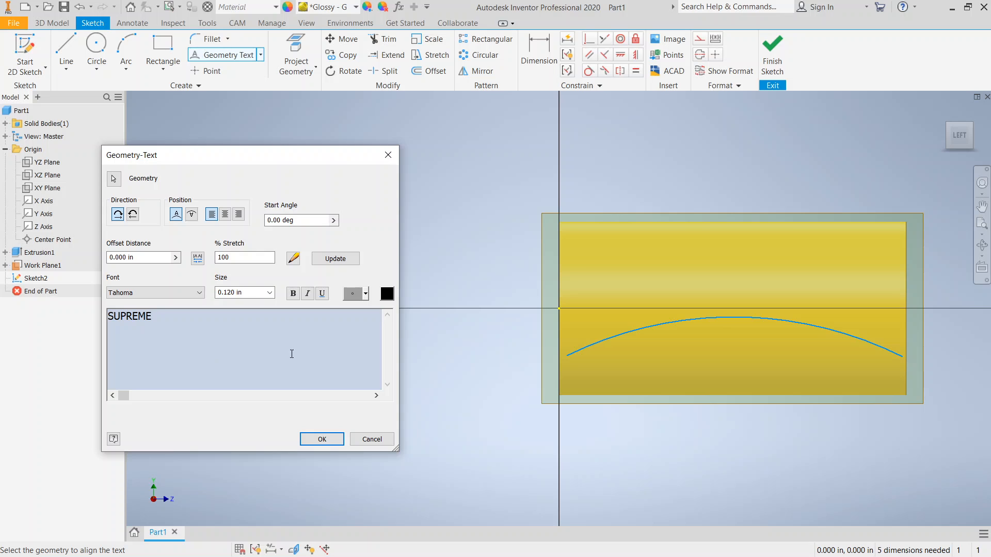
left_click(325, 439)
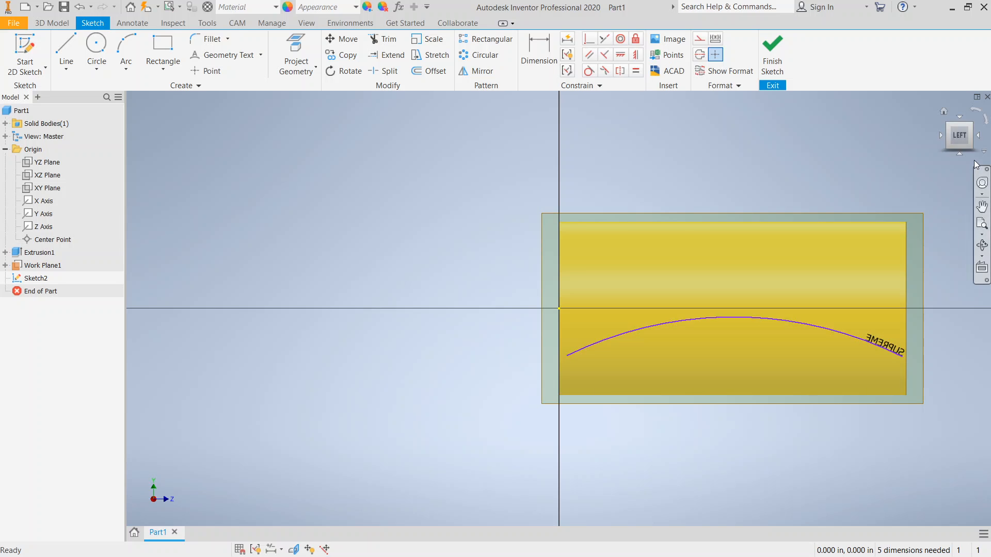
Step: Examine the SUPREME text's reading direction on the tangent work plane from several angles
mouse_move(965, 145)
left_mouse_down()
mouse_move(875, 146)
mouse_move(834, 95)
left_mouse_up()
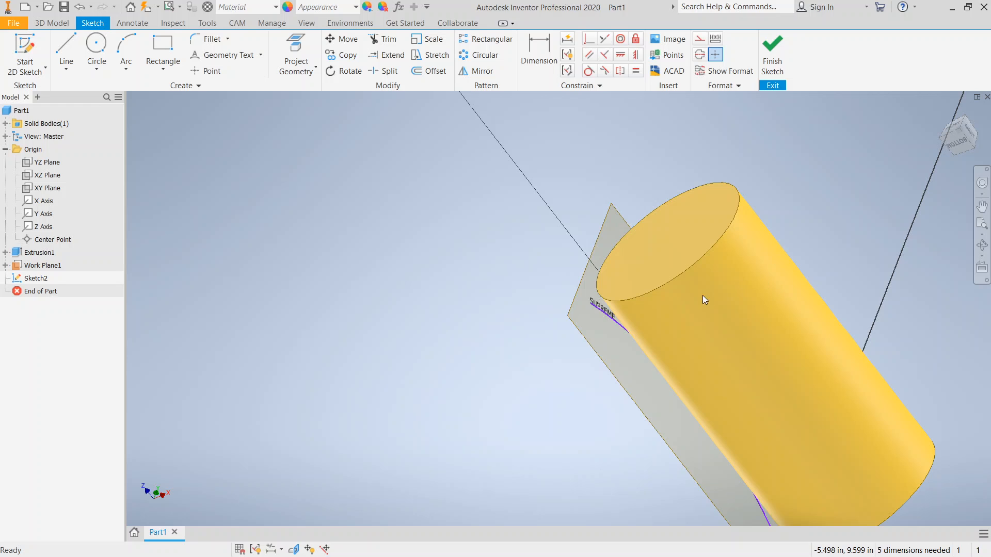
left_click(611, 317)
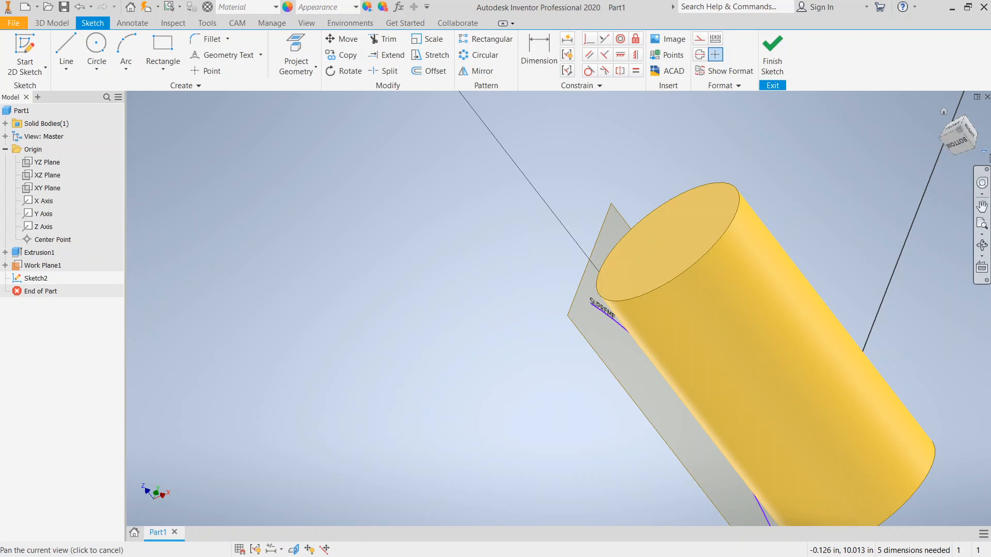
left_click_drag(965, 137, 960, 129)
key("End")
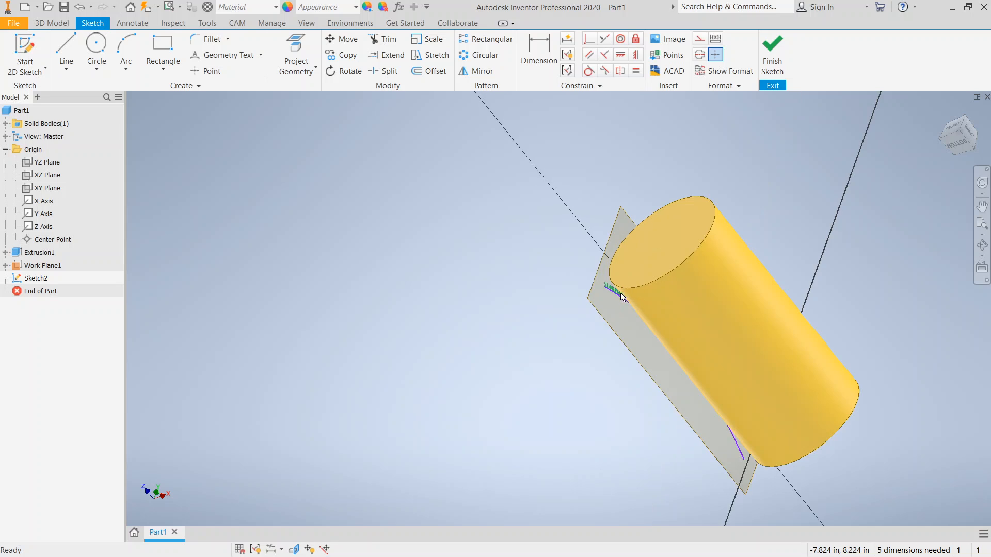
scroll(605, 292, "down", 5)
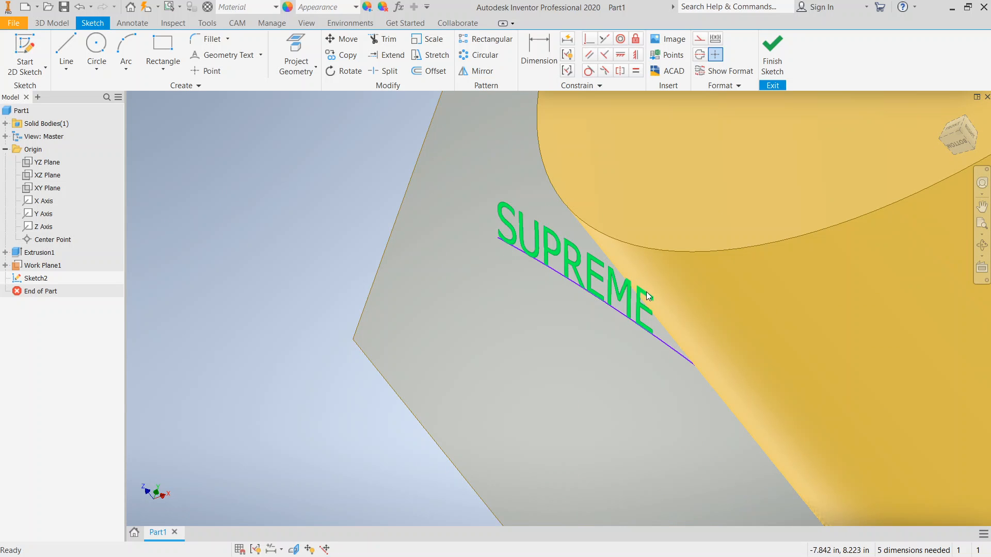
left_click(959, 130)
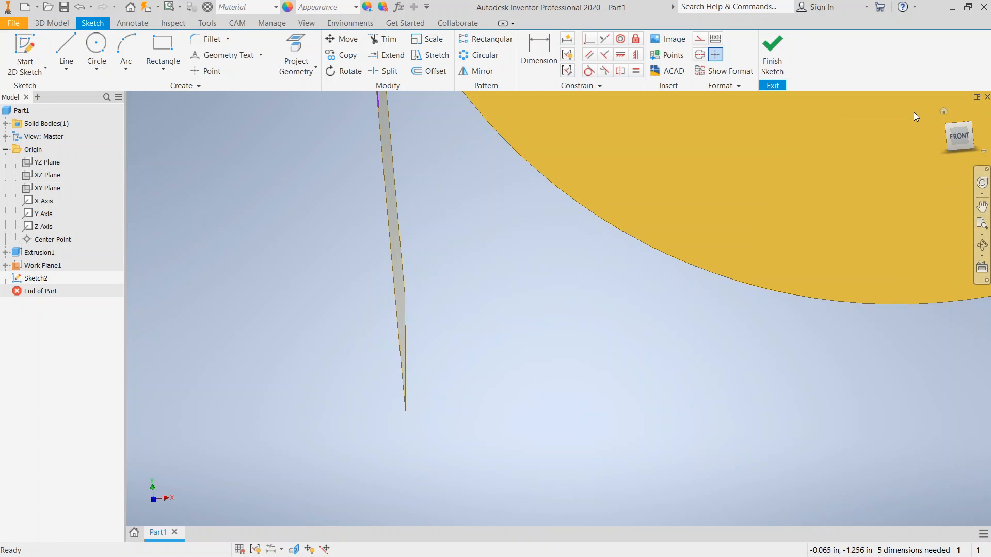
left_click(949, 139)
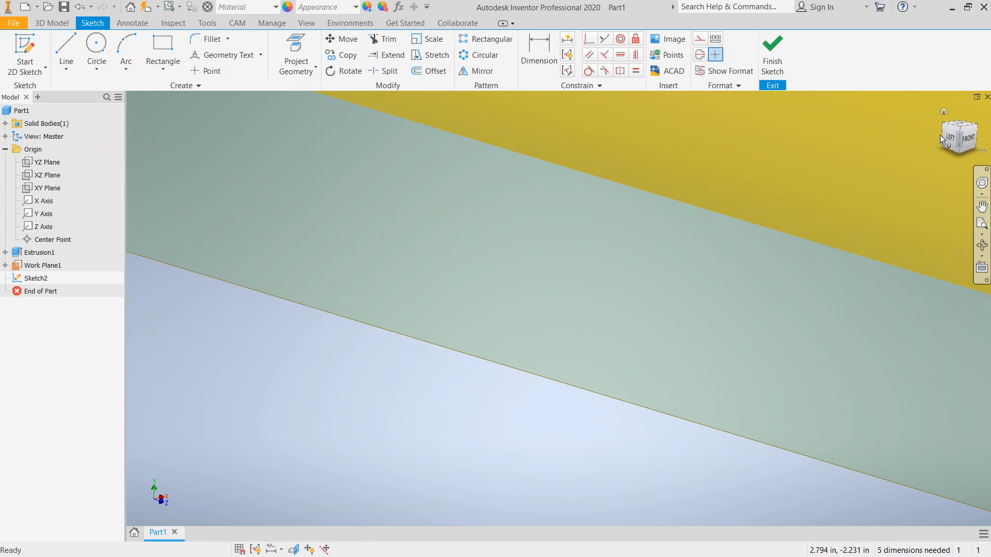
left_click(949, 139)
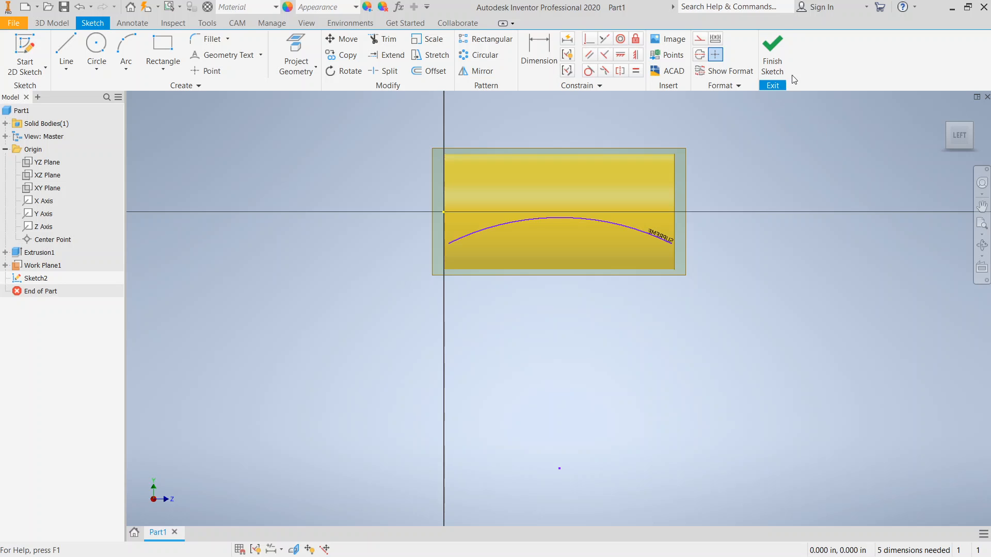
Step: Finish the sketch and flip the tangent work plane's normal to reverse the mirrored text
left_click(772, 48)
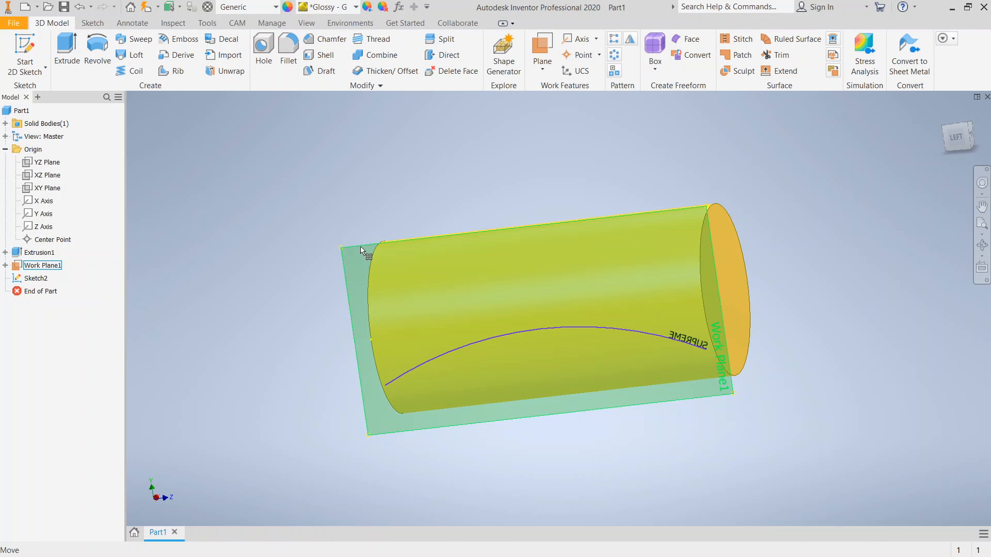
right_click(360, 246)
left_click(342, 365)
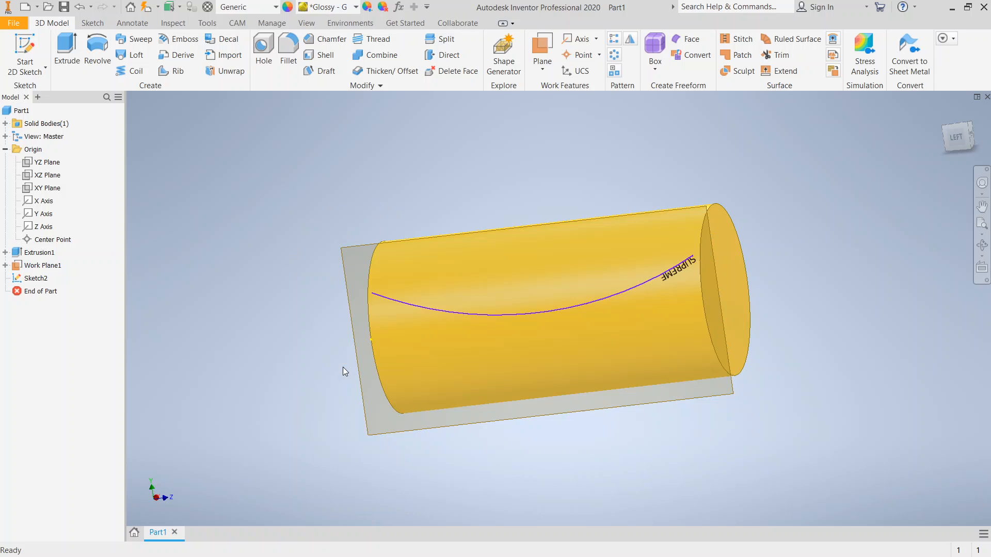
Step: Reopen the sketch containing the arc and SUPREME text for editing
left_click_drag(958, 140, 911, 127)
middle_click_drag(911, 126, 785, 387, "shift")
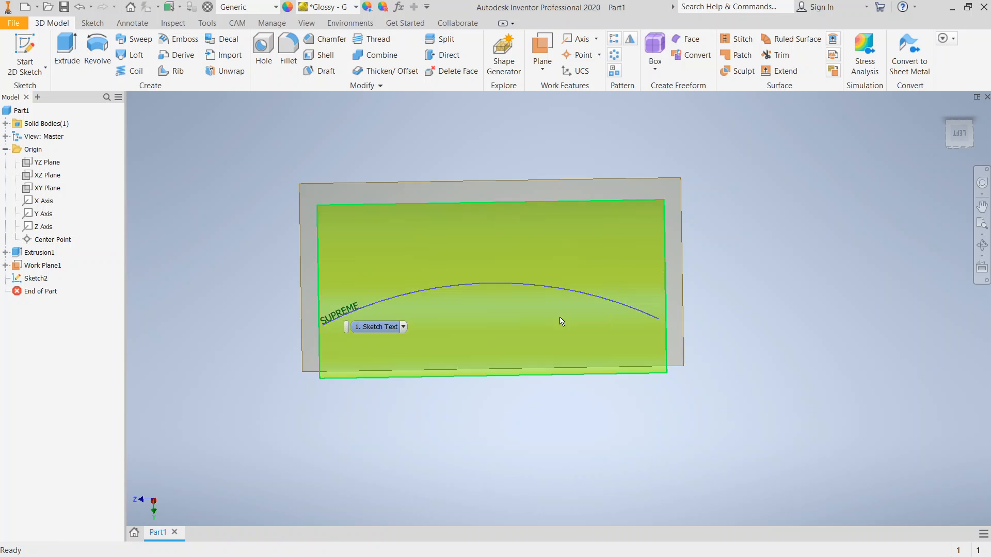
left_click(348, 308)
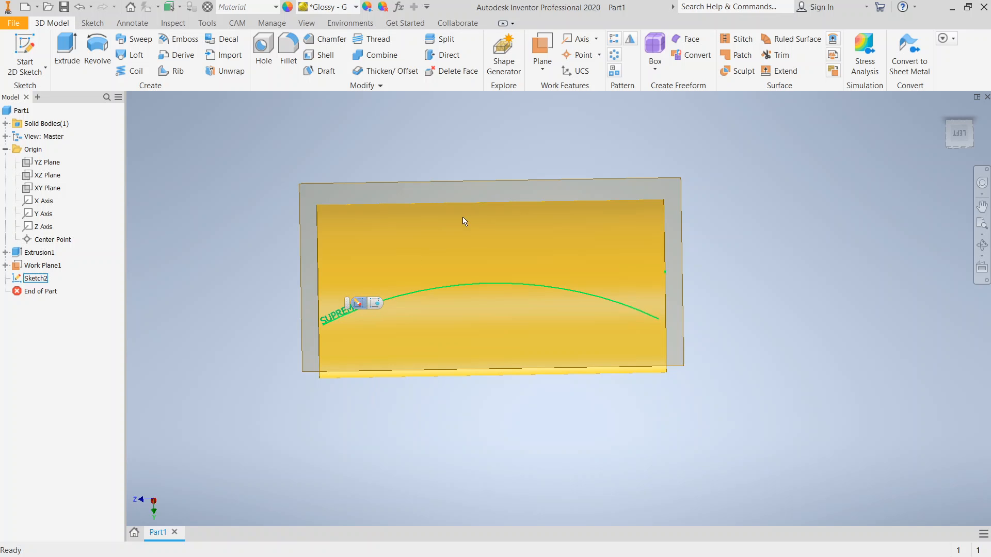
left_click(779, 157)
double_click(20, 279)
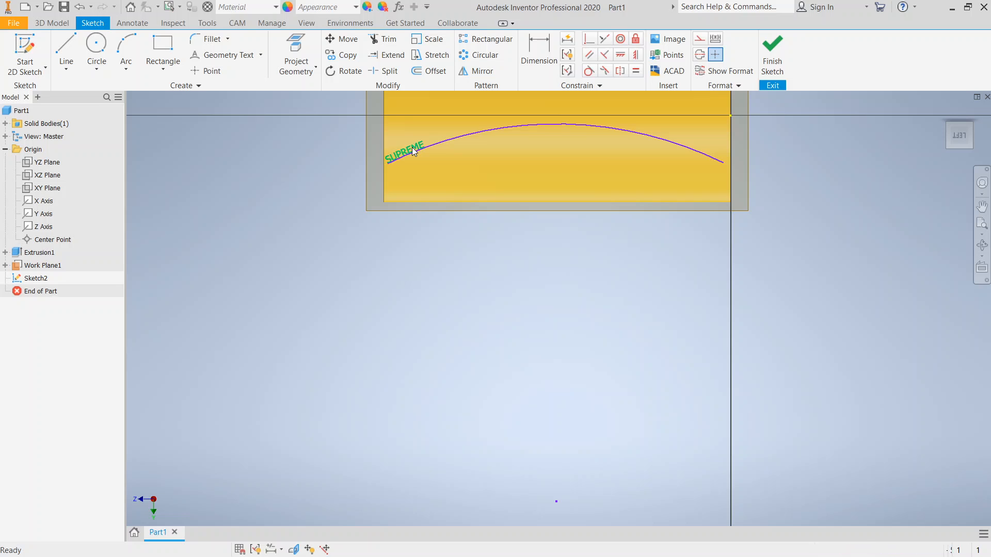
Step: Try to change the SUPREME text's font to Impact
double_click(411, 147)
mouse_move(319, 158)
left_mouse_down()
mouse_move(287, 183)
mouse_move(272, 152)
left_mouse_up()
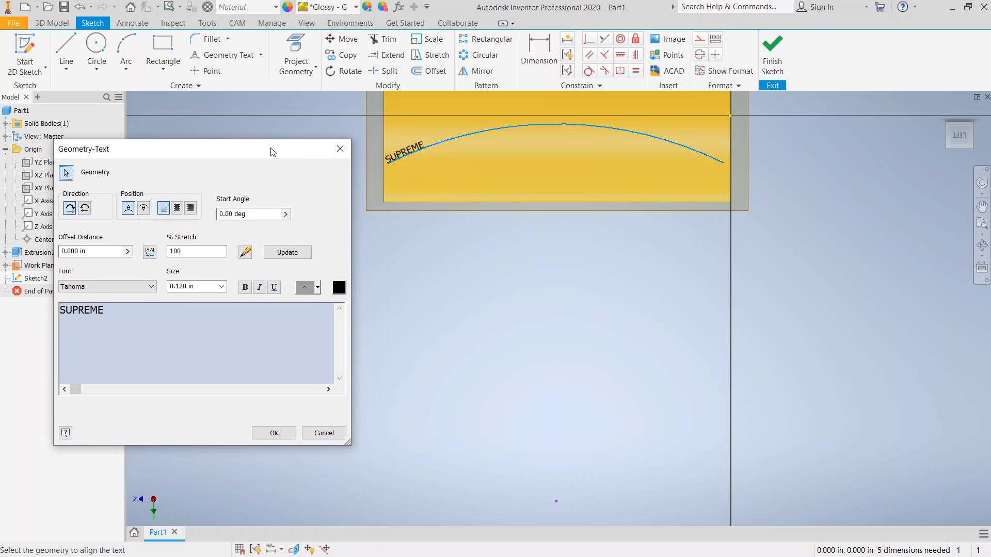
left_click_drag(147, 311, 3, 317)
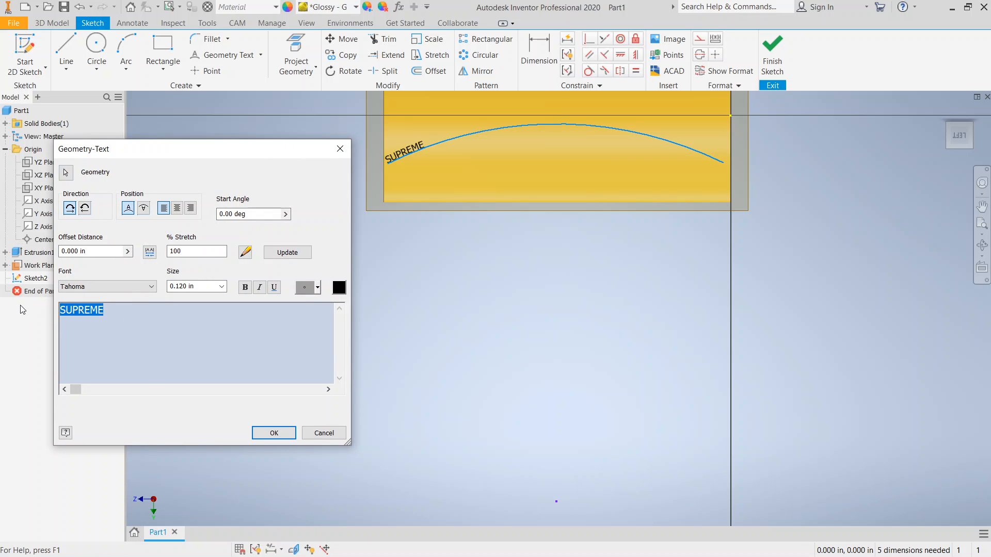
left_click(183, 330)
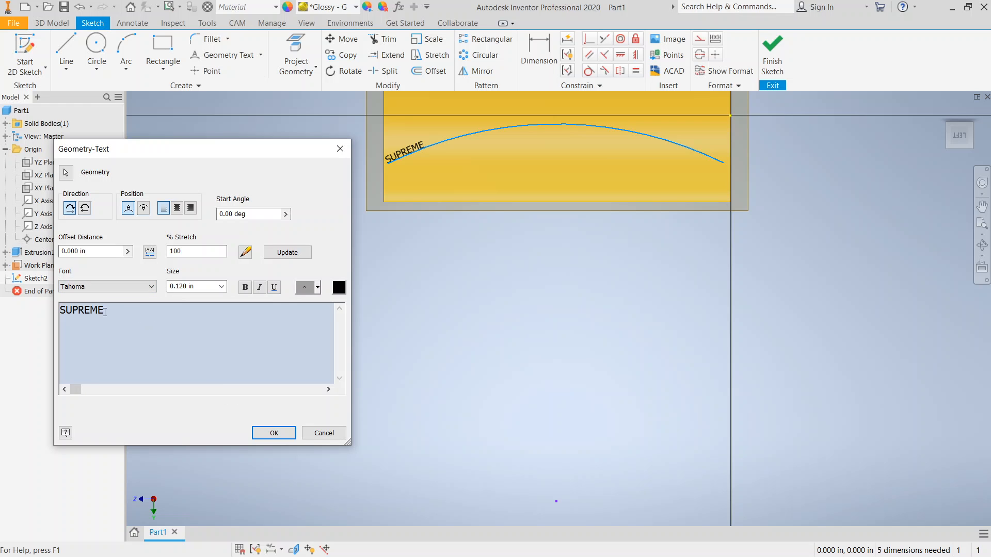
left_click(154, 290)
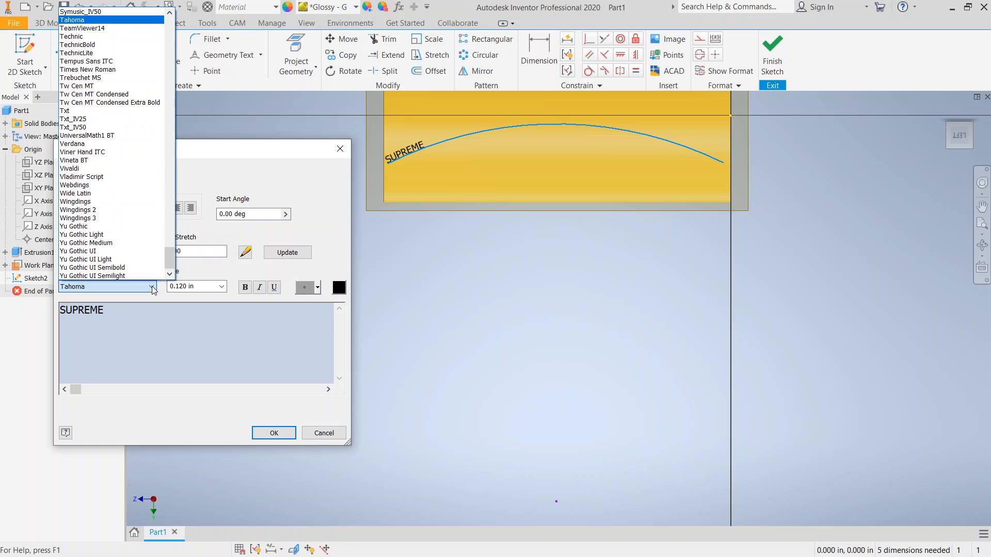
left_click_drag(175, 241, 171, 151)
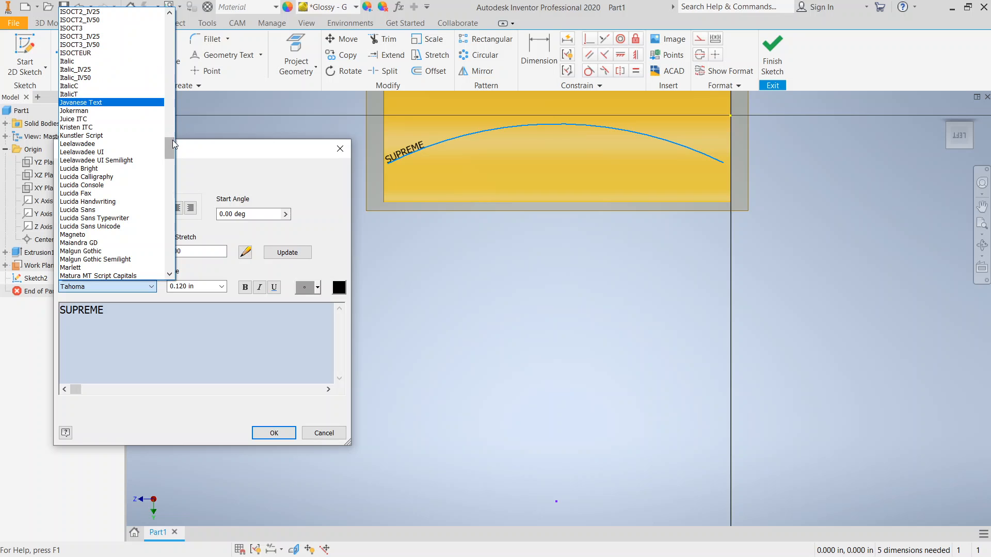
left_click_drag(172, 141, 171, 122)
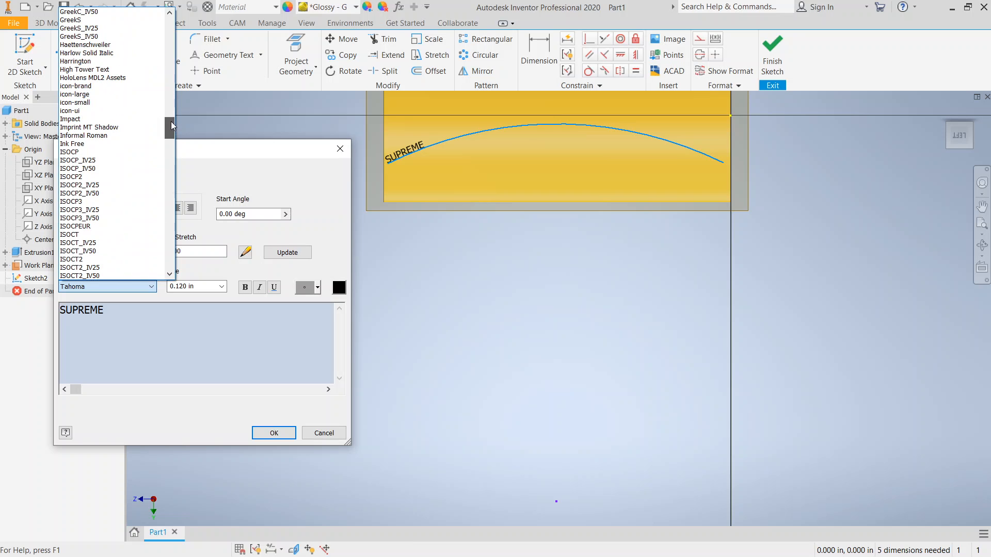
left_click(124, 119)
left_click(269, 434)
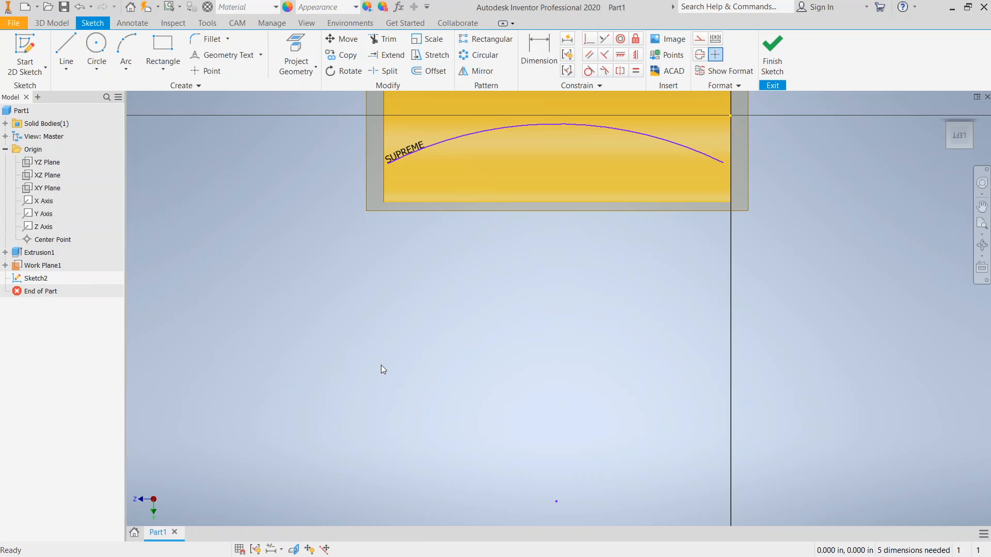
Step: Set the whole SUPREME text to the Impact font at a size of 0.7 in
double_click(418, 145)
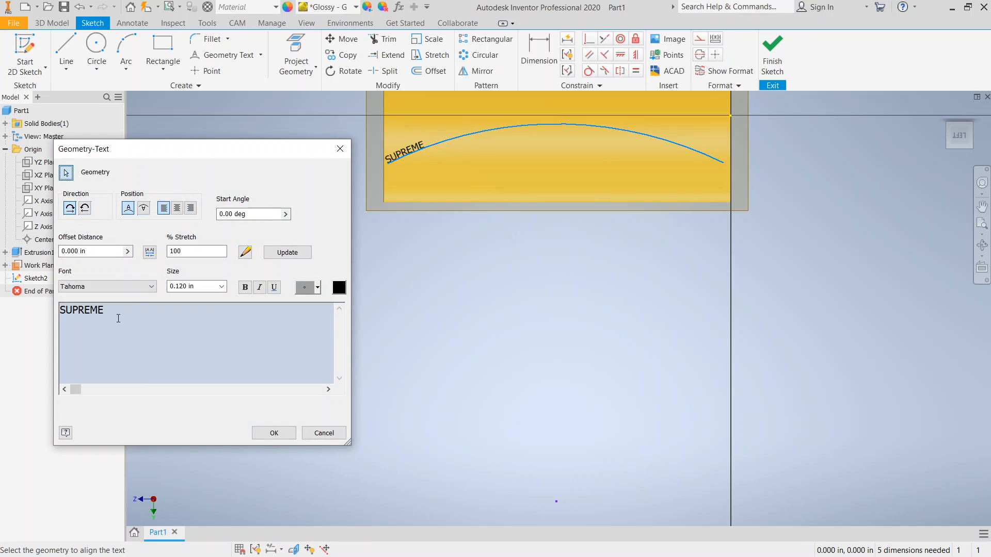
double_click(118, 318)
left_click(151, 286)
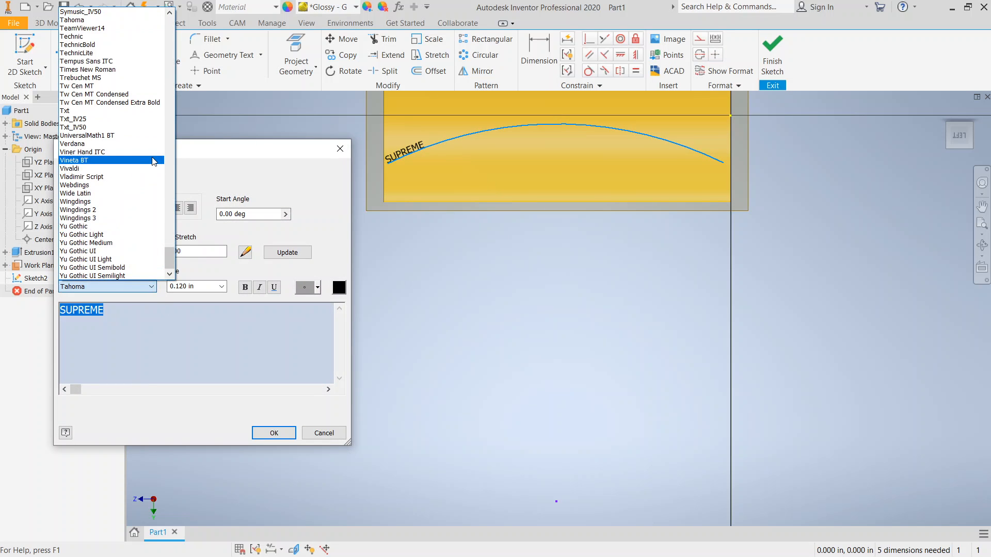
left_click_drag(170, 261, 169, 132)
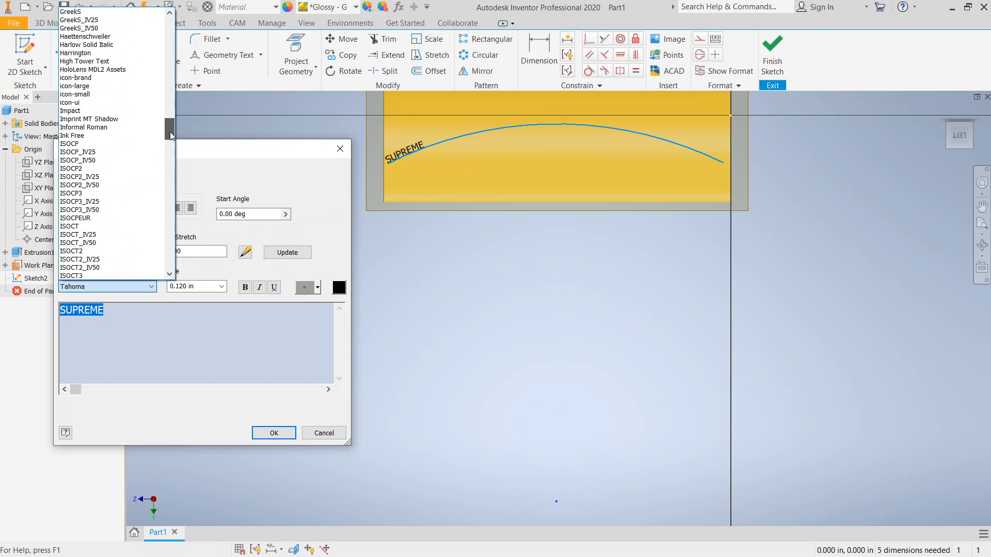
left_click(102, 111)
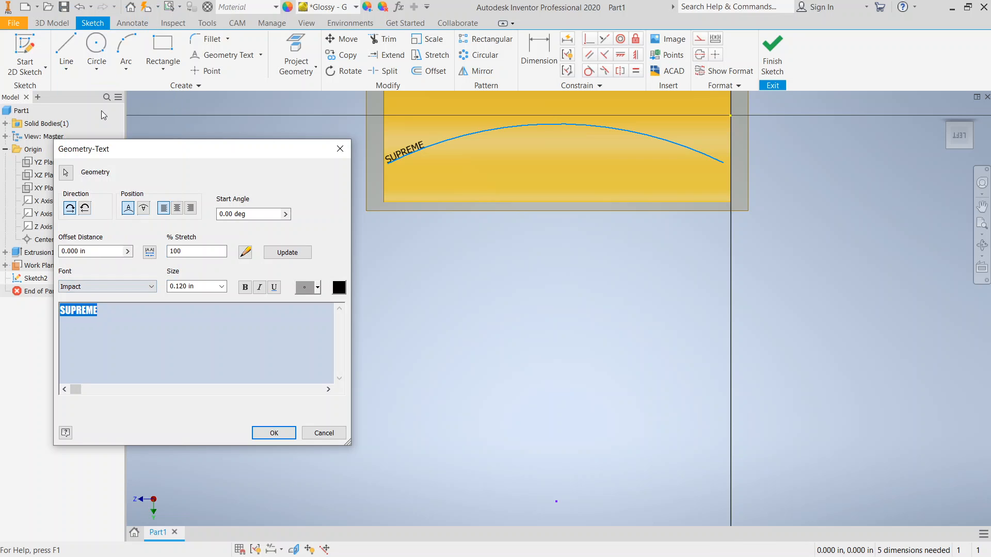
left_click(187, 286)
left_click(186, 286)
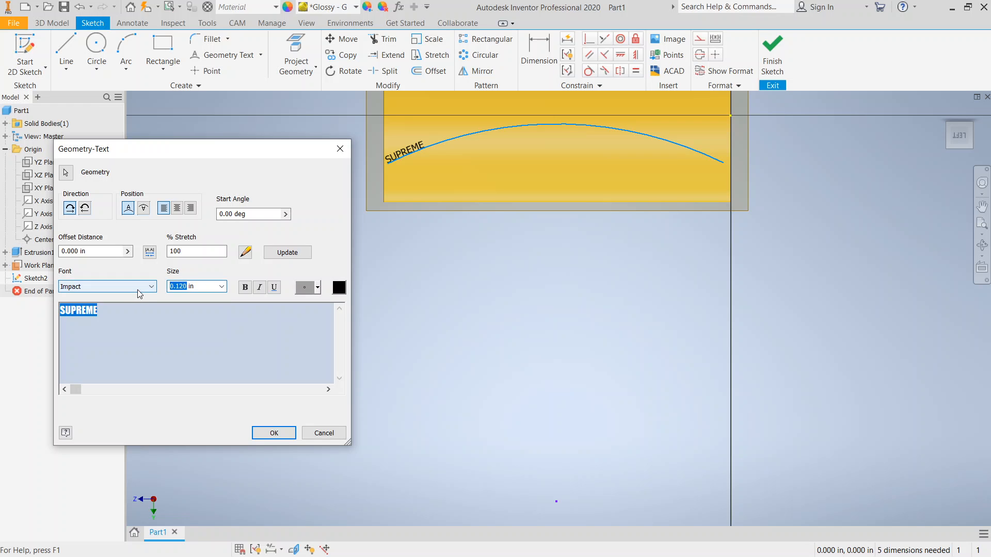
type("7")
left_click(222, 288)
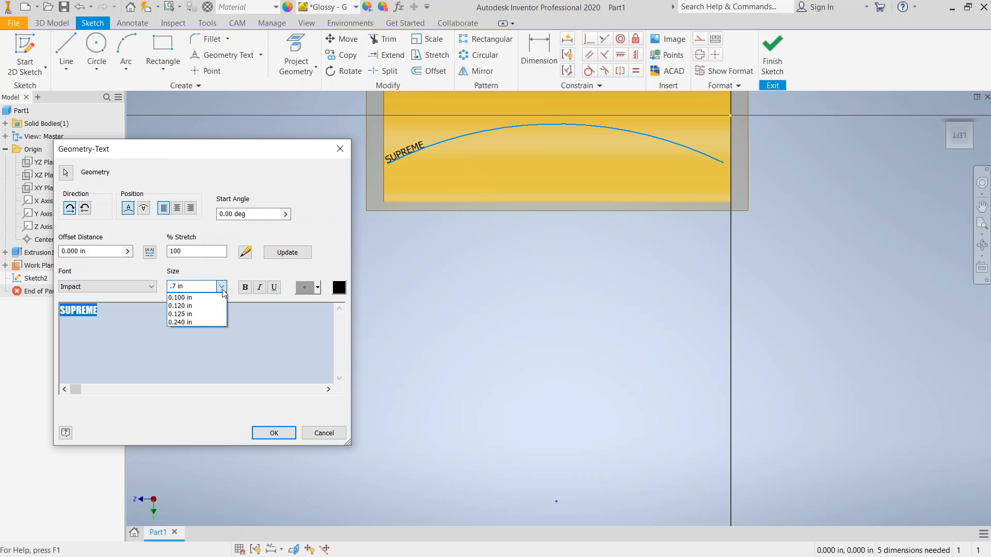
left_click(237, 267)
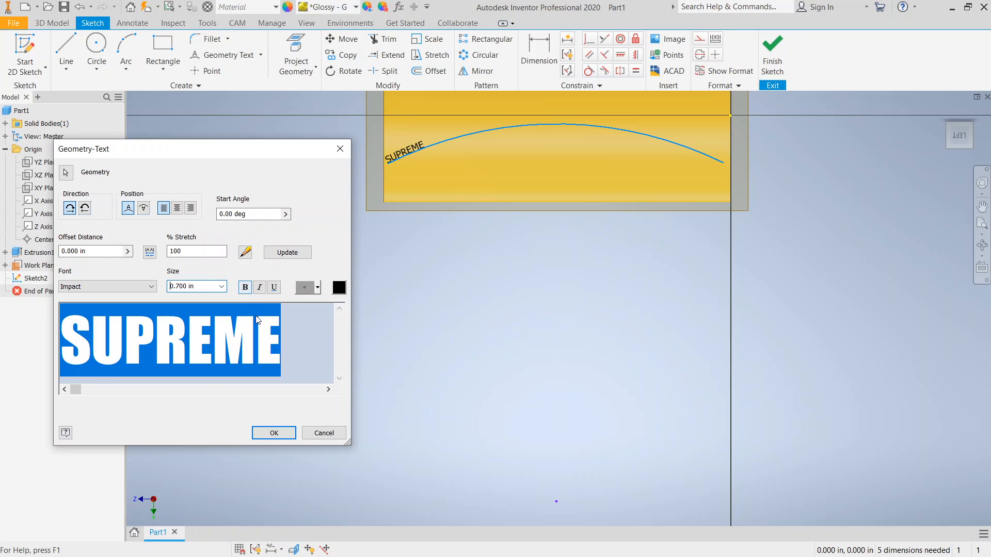
left_click(273, 432)
Step: Set the curved SUPREME text's start angle to 15 deg
middle_click_drag(686, 265, 613, 407)
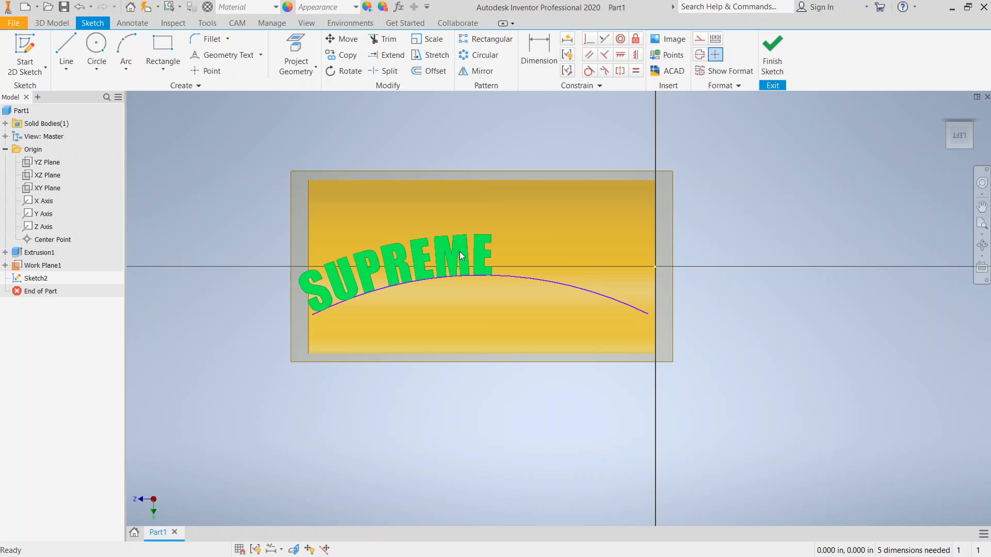
double_click(461, 255)
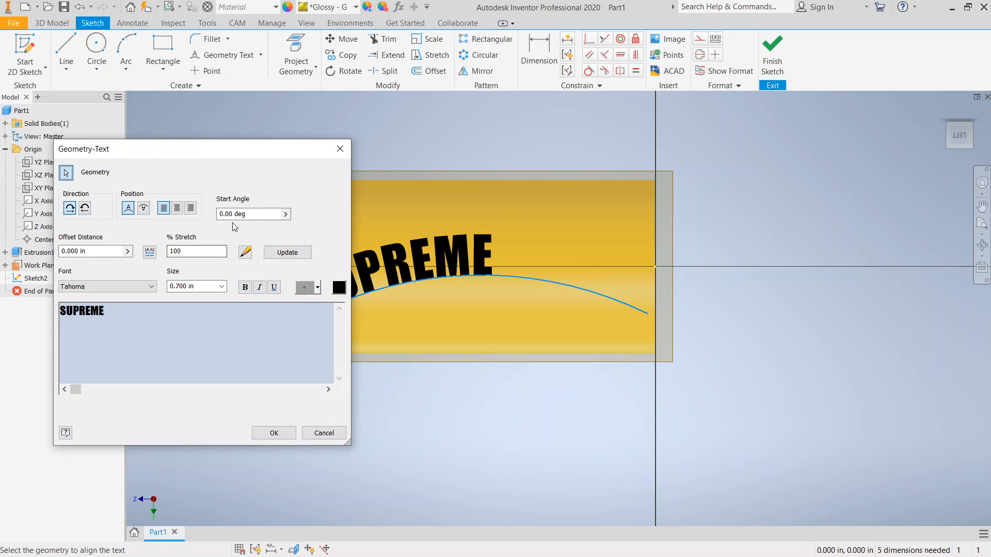
double_click(219, 214)
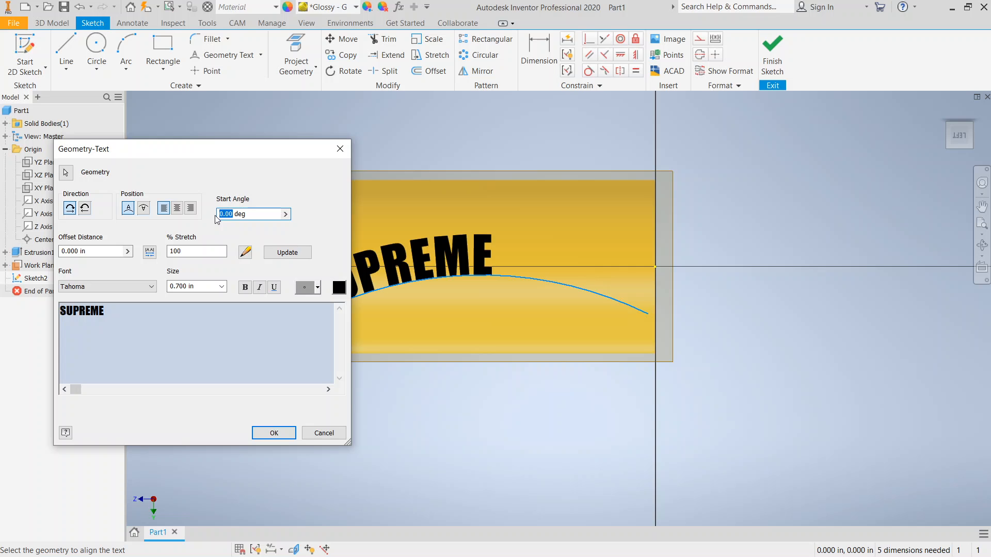
type("15")
key("Return")
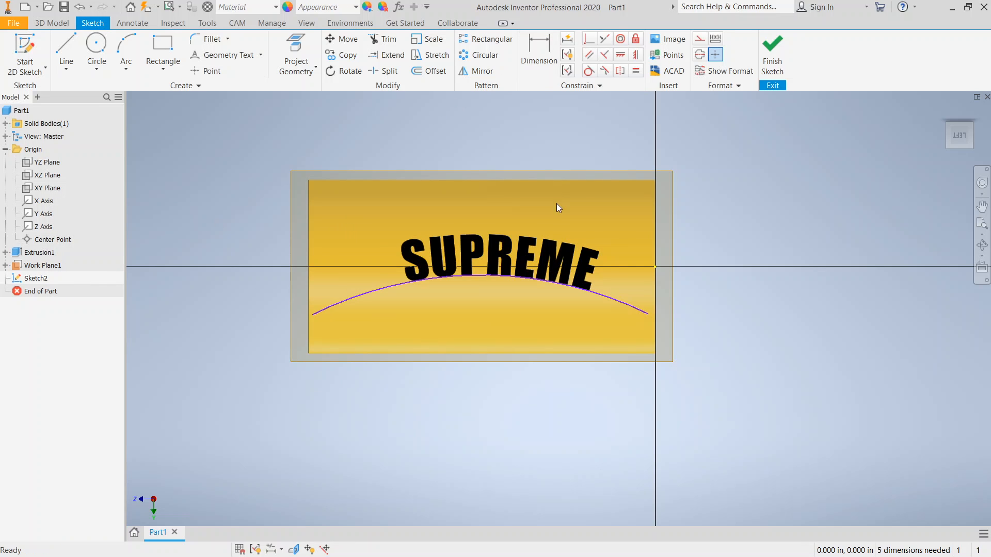
Step: Set the start angle to 12 deg to centre the SUPREME text along the arc
double_click(557, 252)
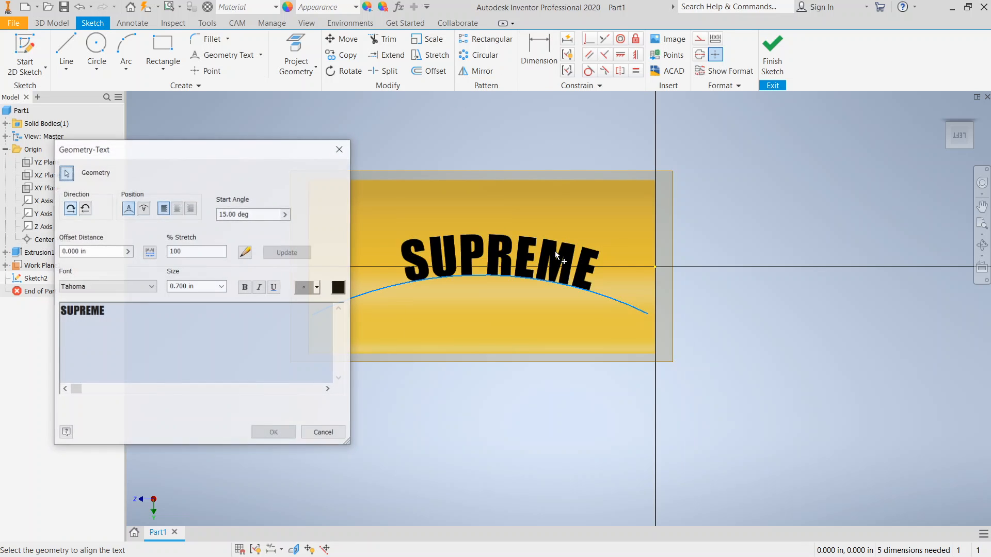
left_click(229, 216)
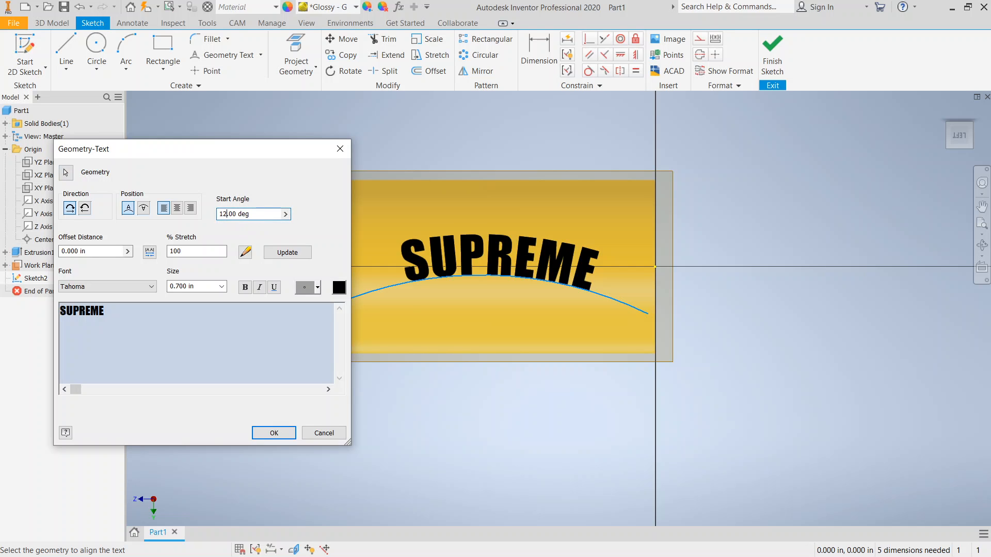
key("Return")
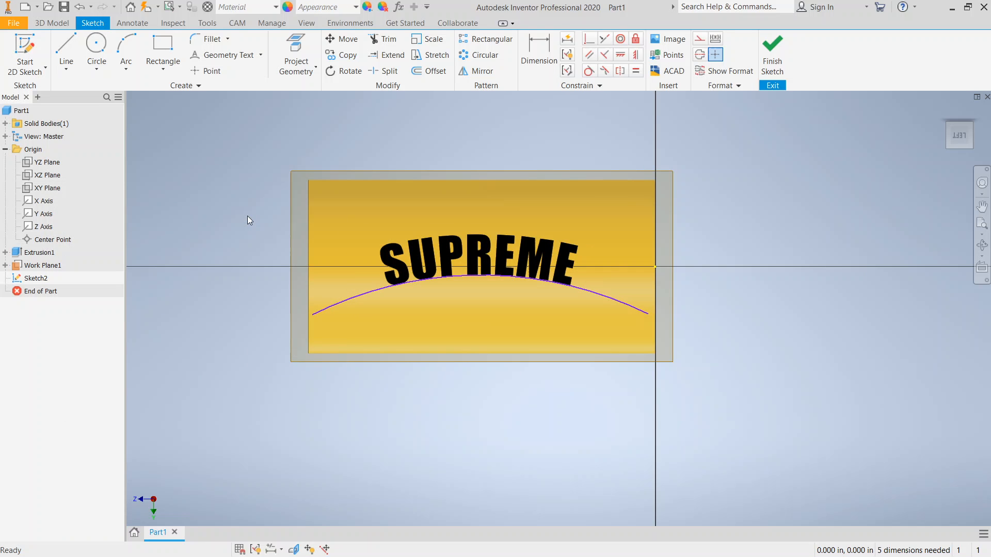
Step: Set the SUPREME text's offset distance from the arc to 0.3 in and finish the sketch
double_click(485, 261)
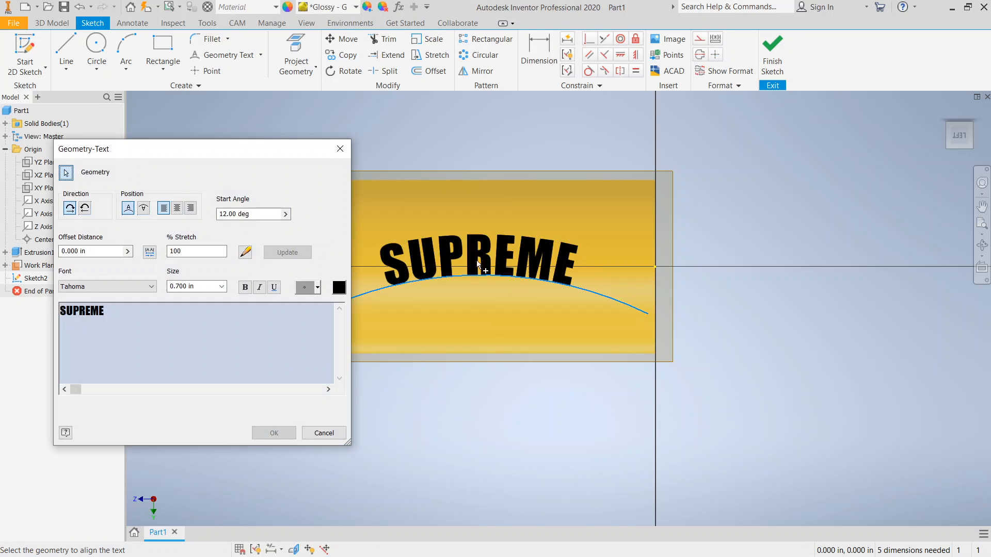
double_click(61, 256)
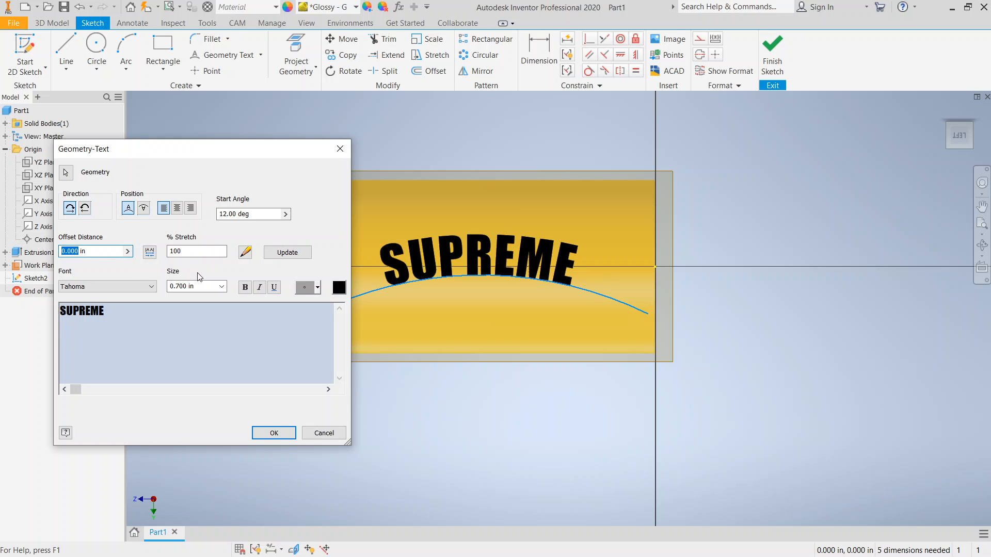
type(".")
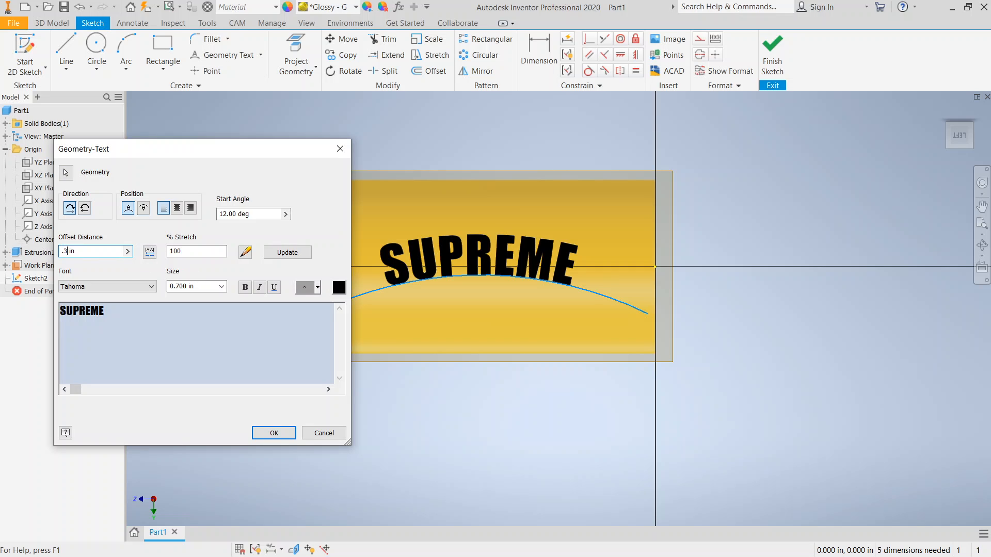
left_click(283, 435)
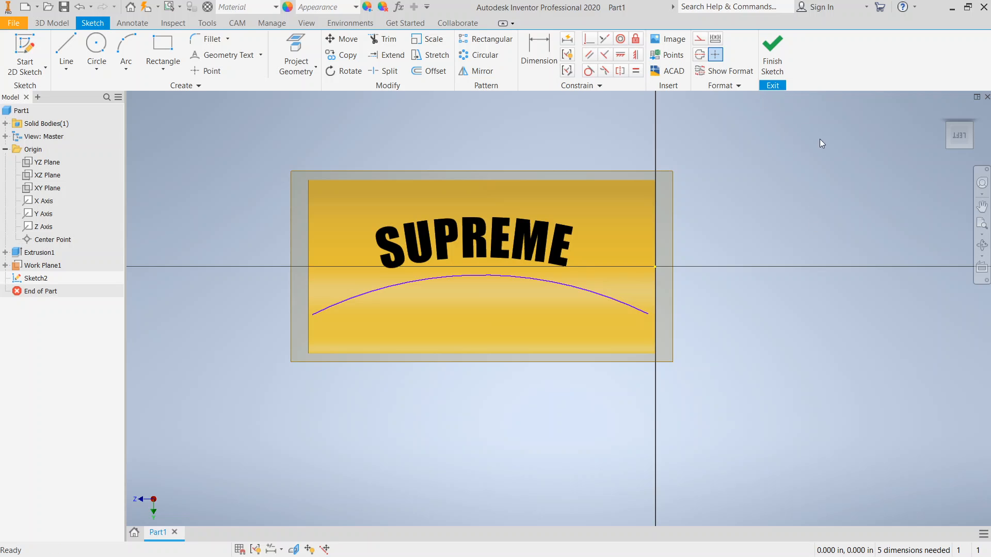
left_click_drag(958, 129, 955, 133)
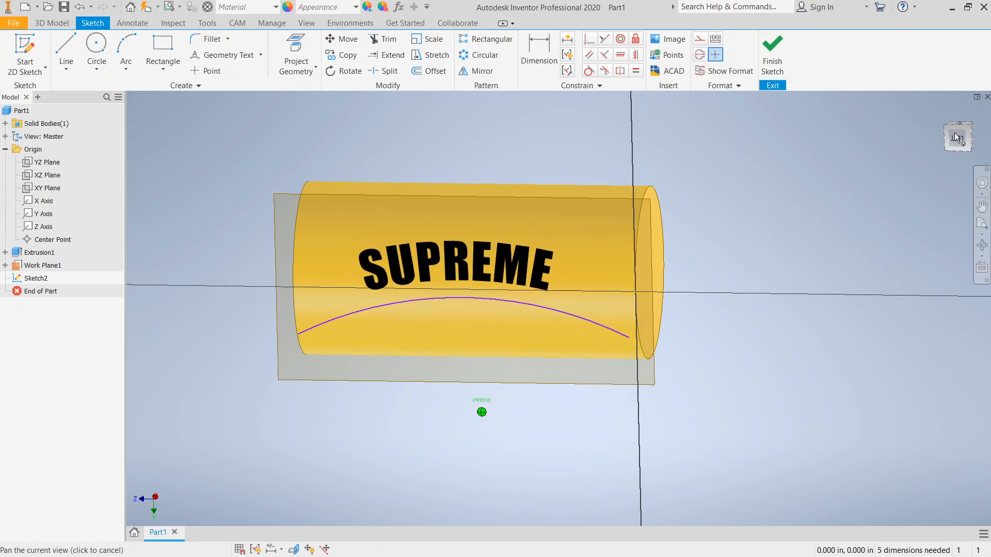
left_click(772, 54)
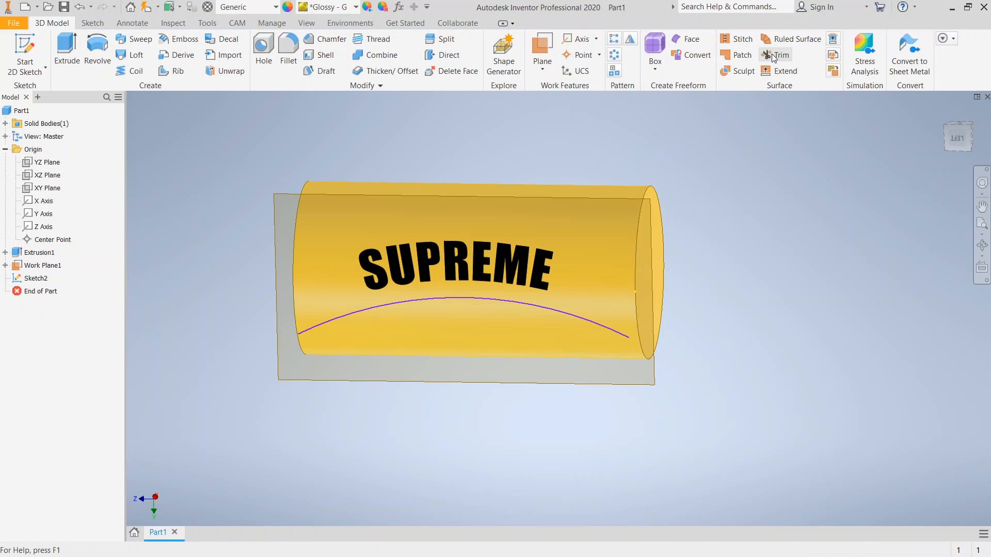
Step: Try to emboss the SUPREME text from the face at 0.1 in depth without wrapping it, and read the error details
left_click(184, 39)
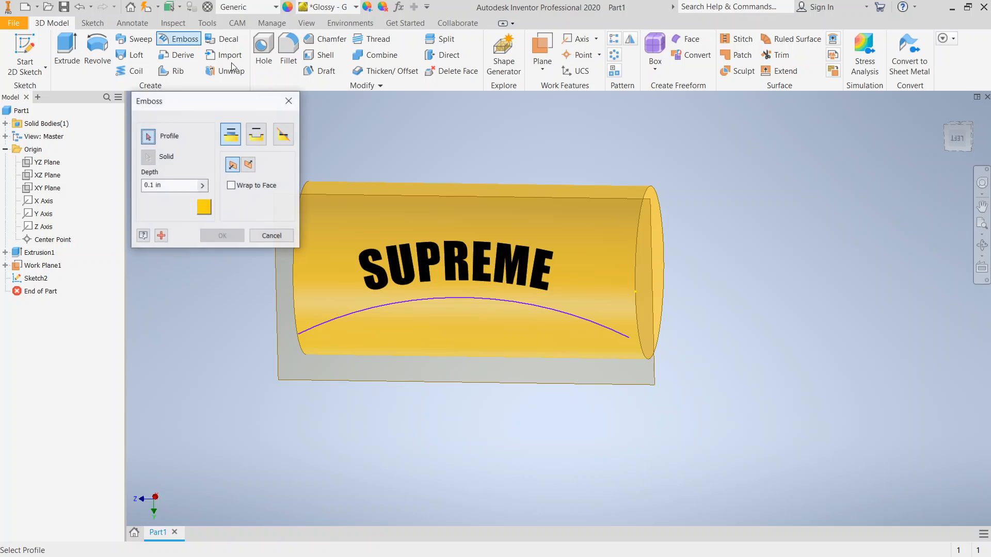
left_click(425, 262)
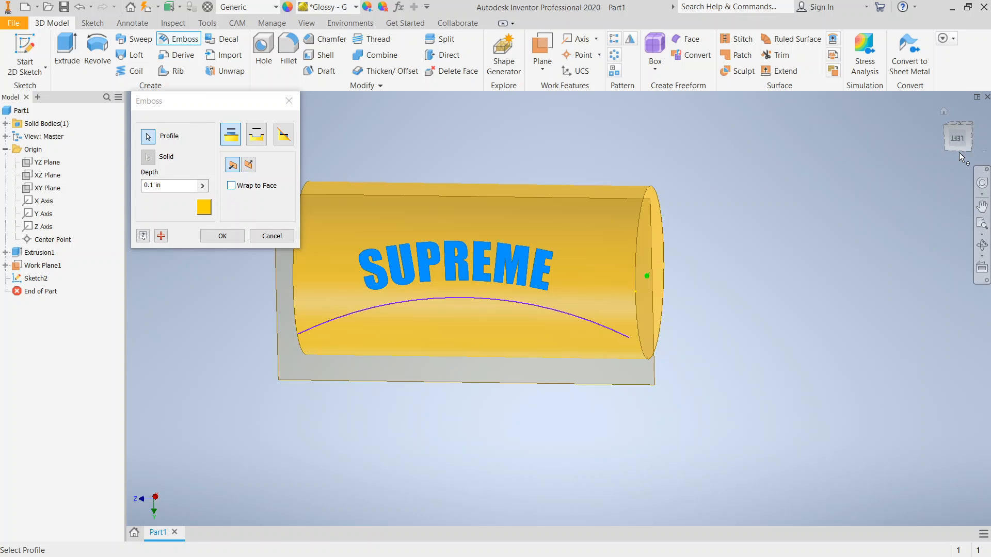
mouse_move(959, 141)
left_mouse_down()
mouse_move(934, 139)
mouse_move(950, 141)
left_mouse_up()
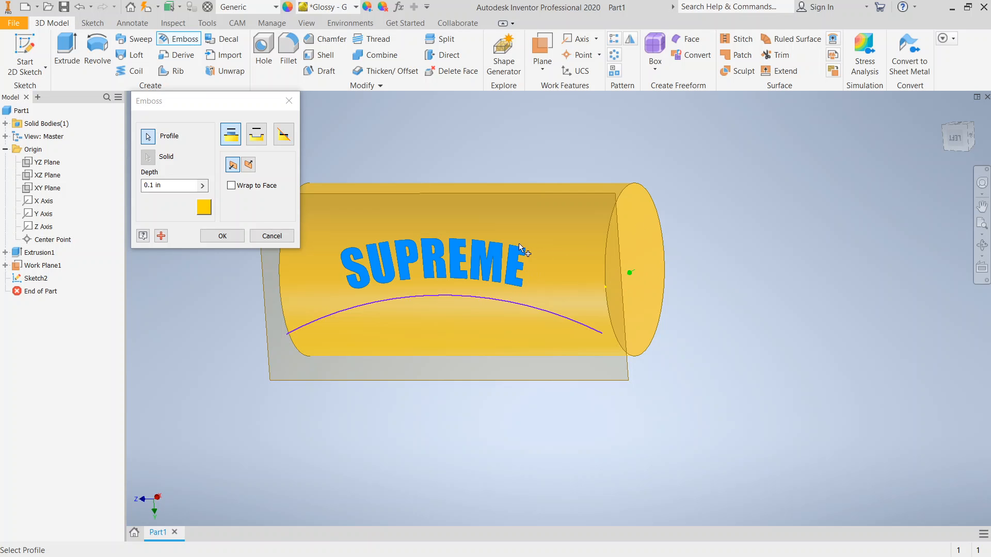
left_click(222, 236)
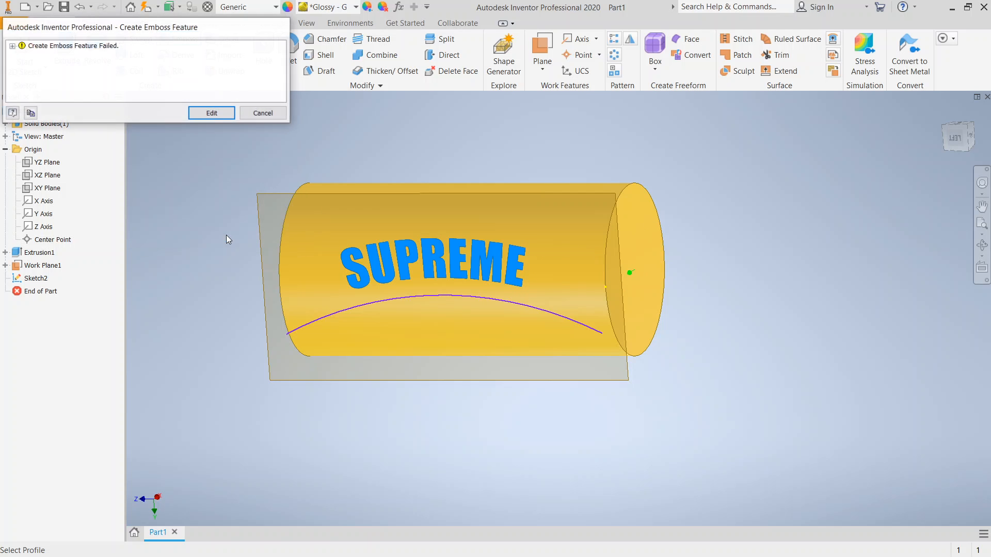
left_click(12, 46)
left_click(21, 55)
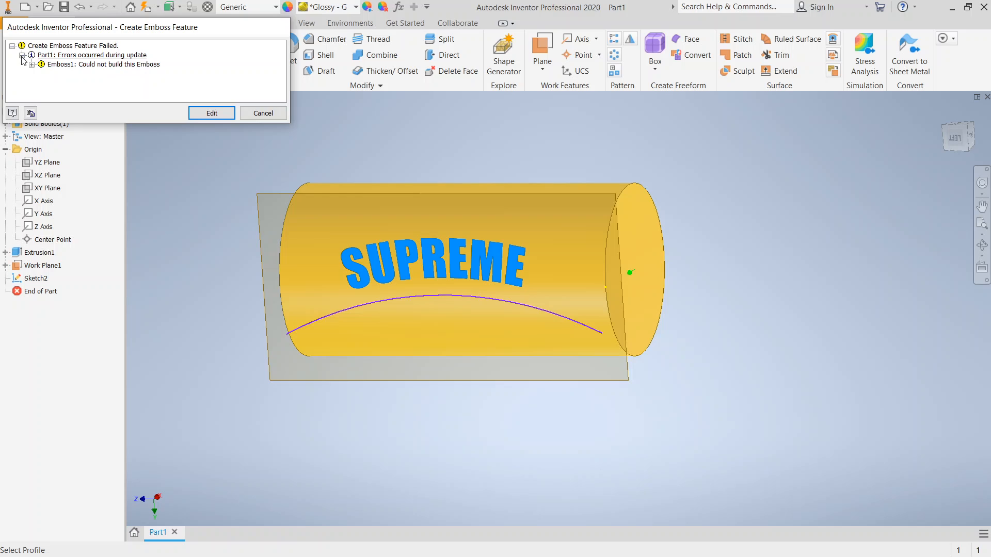
left_click(31, 64)
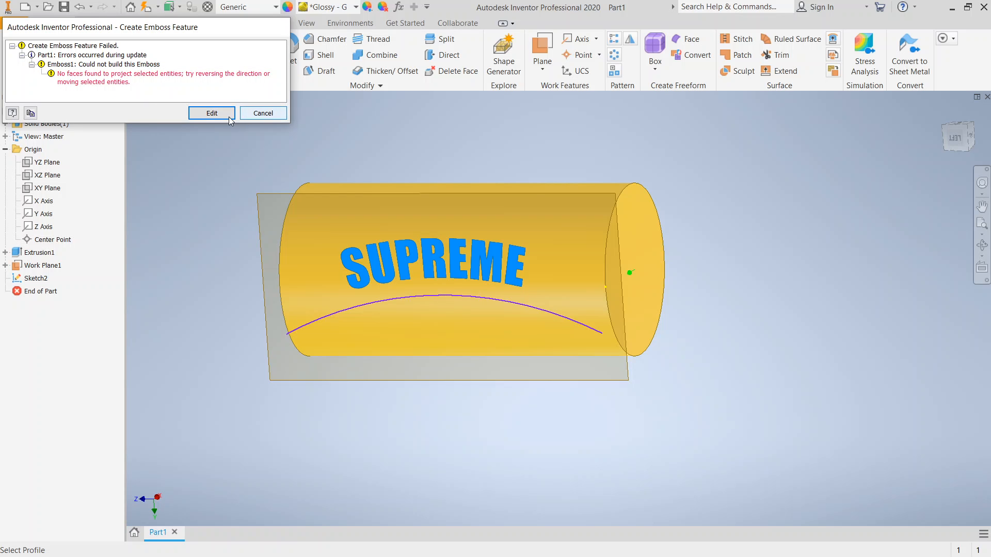
left_click(263, 113)
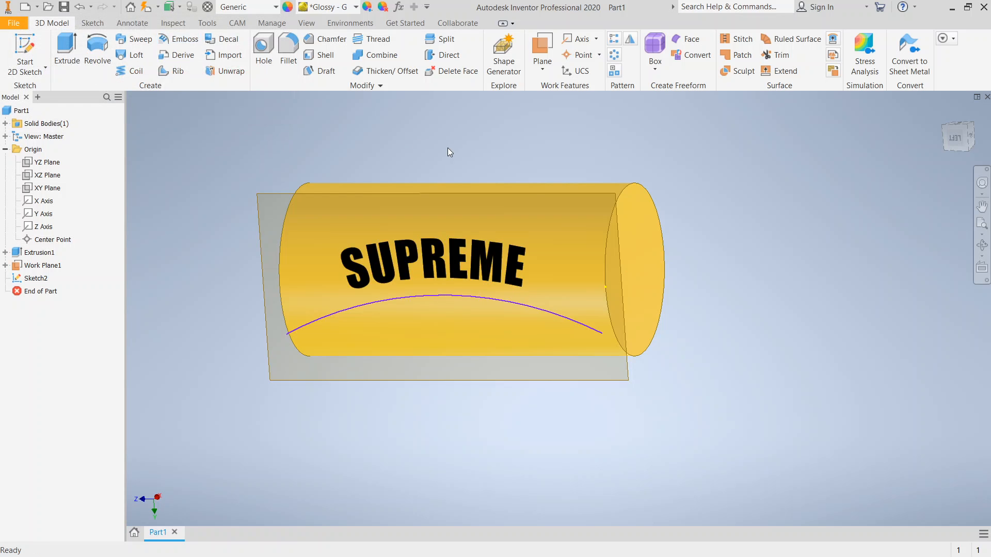
Step: Emboss the SUPREME text 0.1 in deep from the face, wrapped to the cylinder's curved face
left_click(177, 39)
left_click(404, 252)
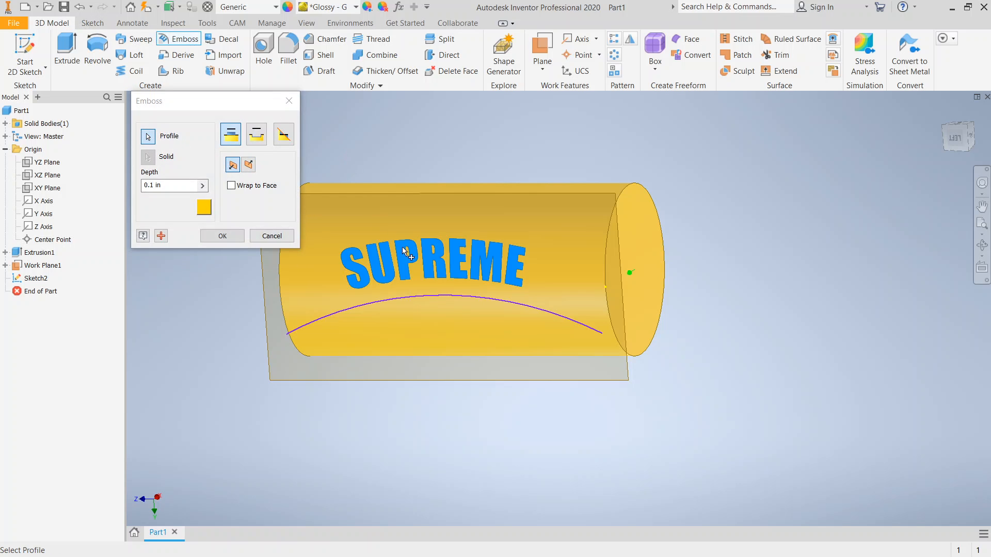
left_click(231, 185)
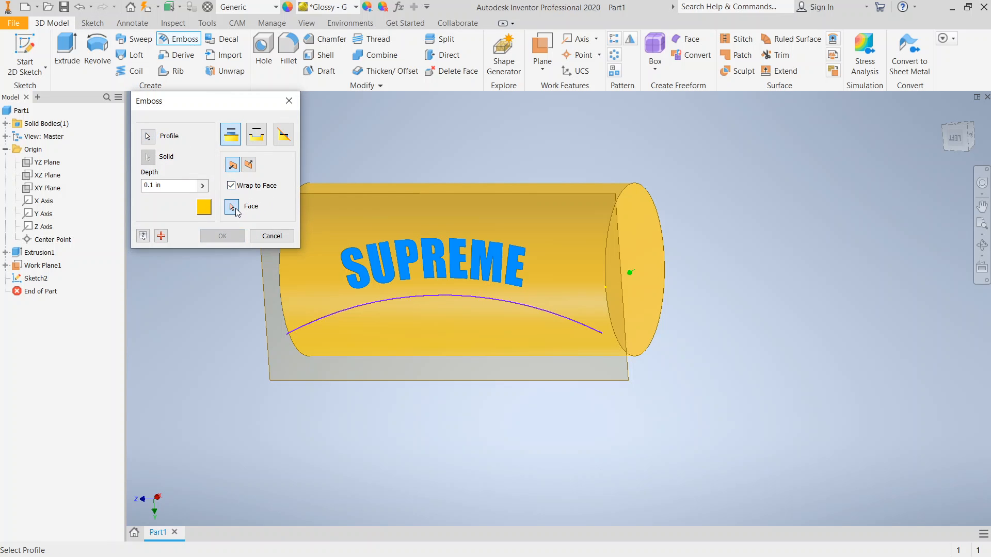
left_click(235, 211)
left_click_drag(958, 138, 931, 167)
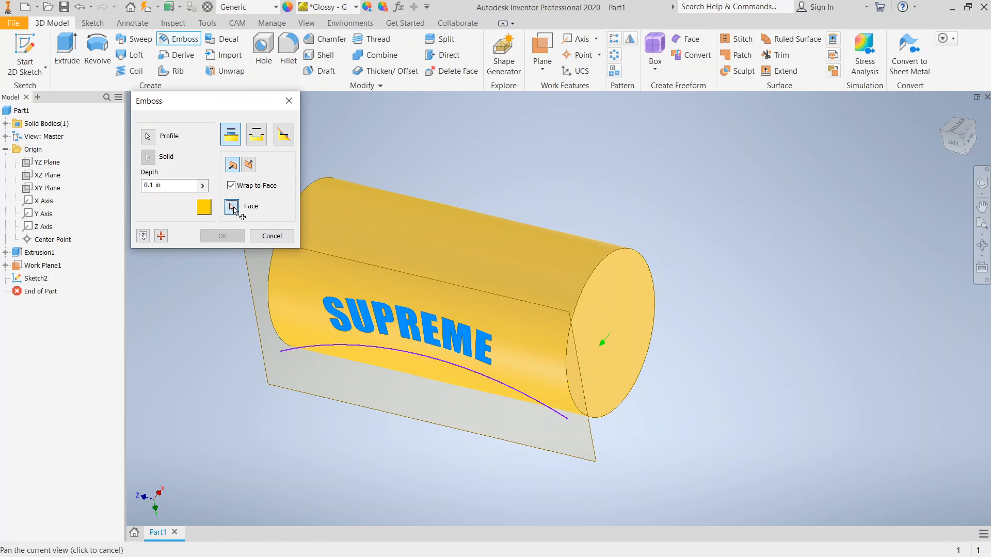
left_click(366, 237)
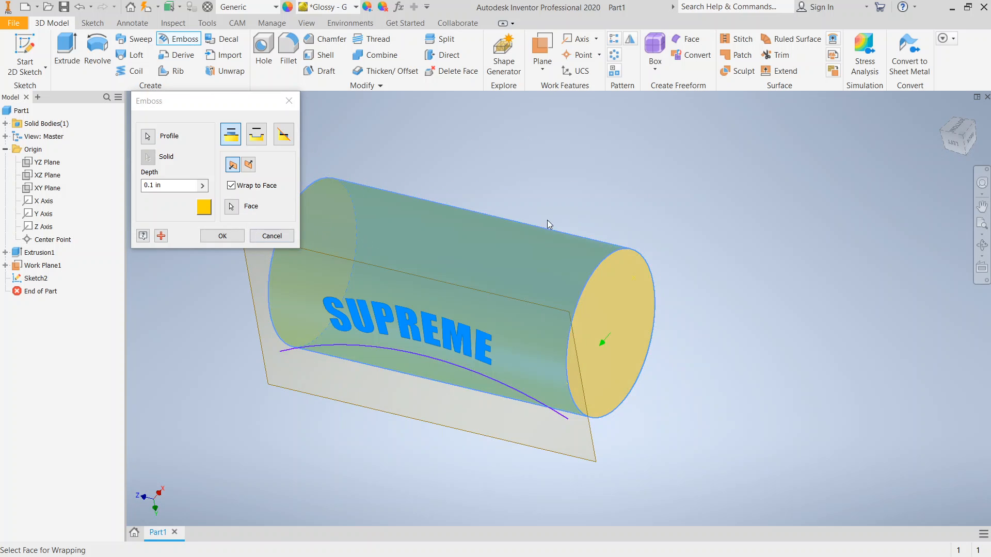
left_click(952, 142)
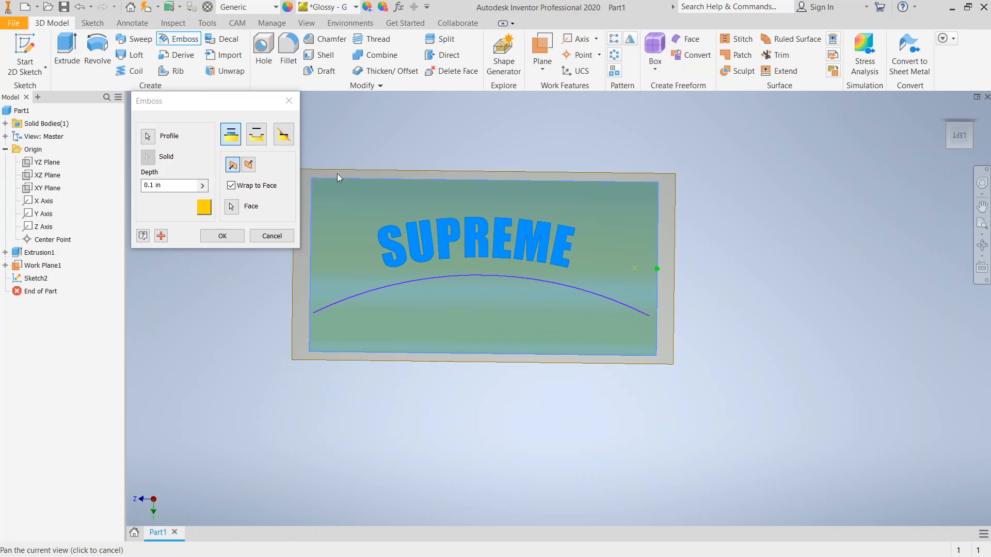
left_click(228, 237)
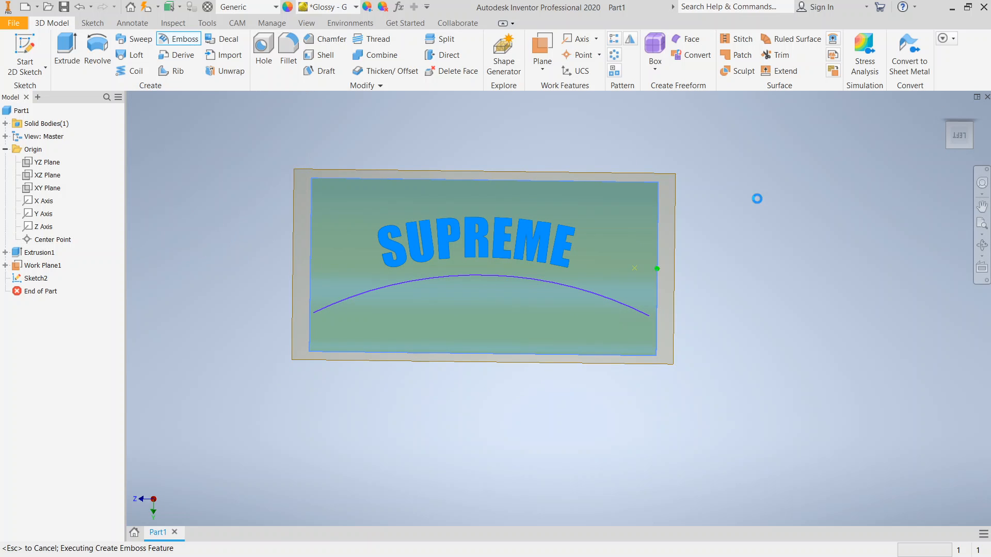
left_click_drag(954, 138, 872, 222)
middle_click_drag(403, 331, 454, 206, "shift")
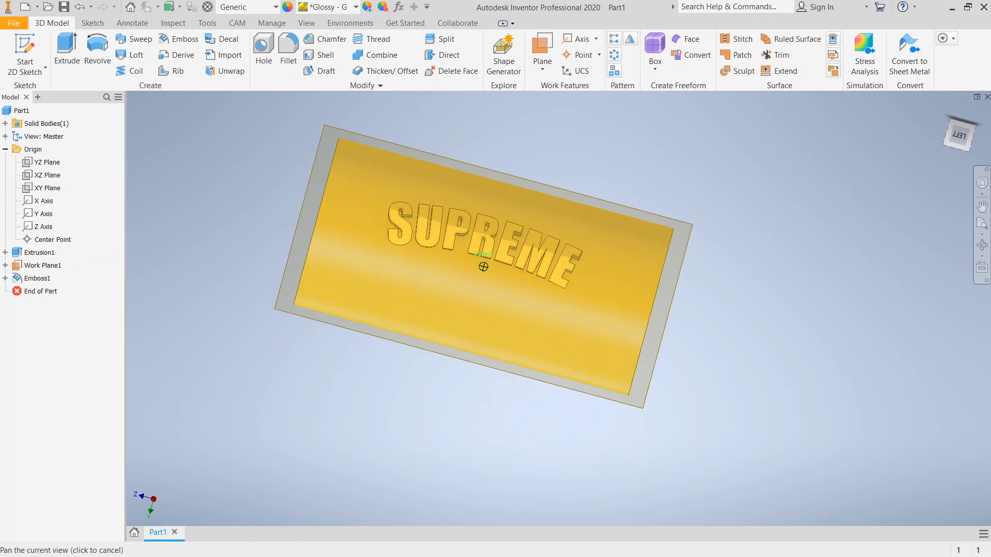
Step: Change the SUPREME emboss feature to engrave from face, keeping the 0.1 in depth
double_click(37, 278)
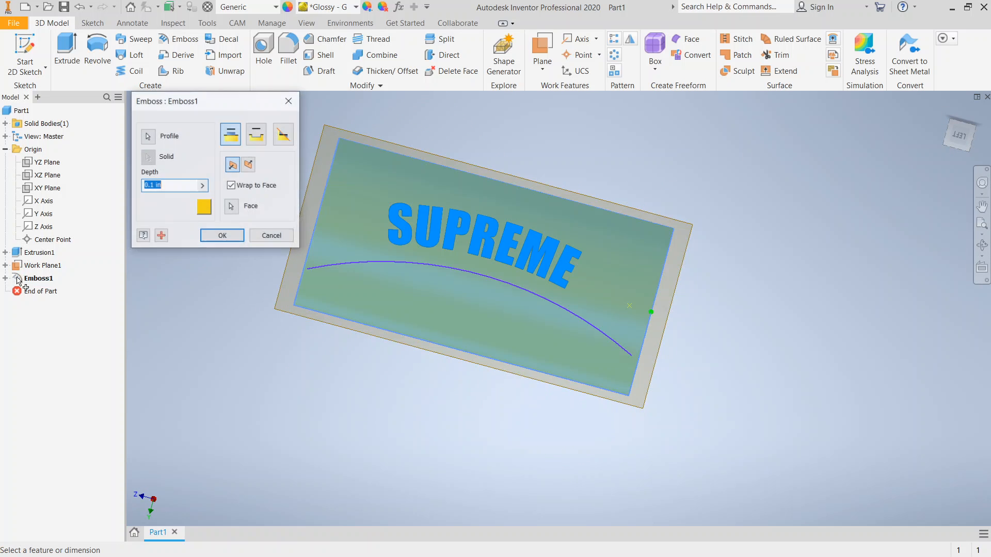
left_click(256, 135)
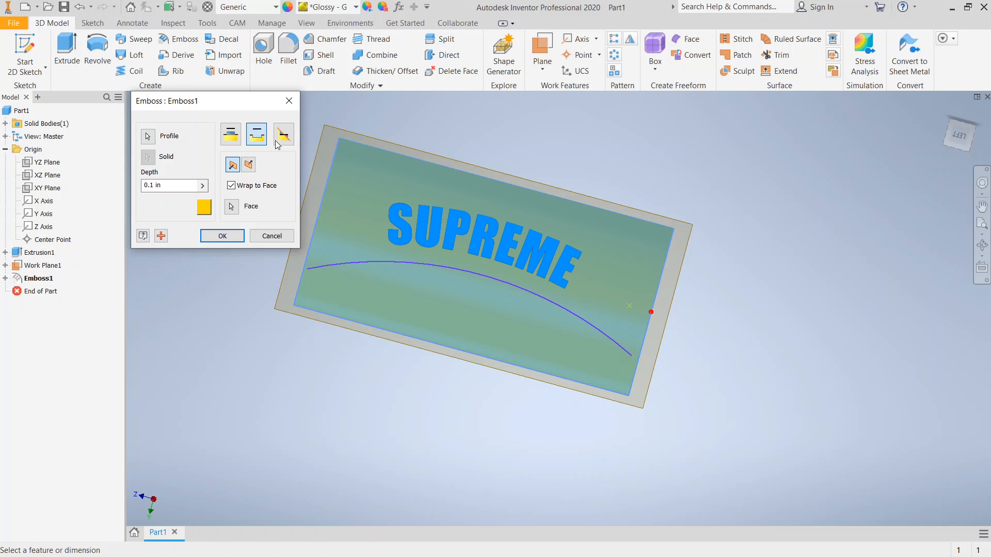
left_click(222, 236)
left_click_drag(959, 135, 912, 161)
middle_click_drag(356, 289, 493, 266, "shift")
Step: Edit the SUPREME feature again and restore it to a raised emboss from face
double_click(49, 279)
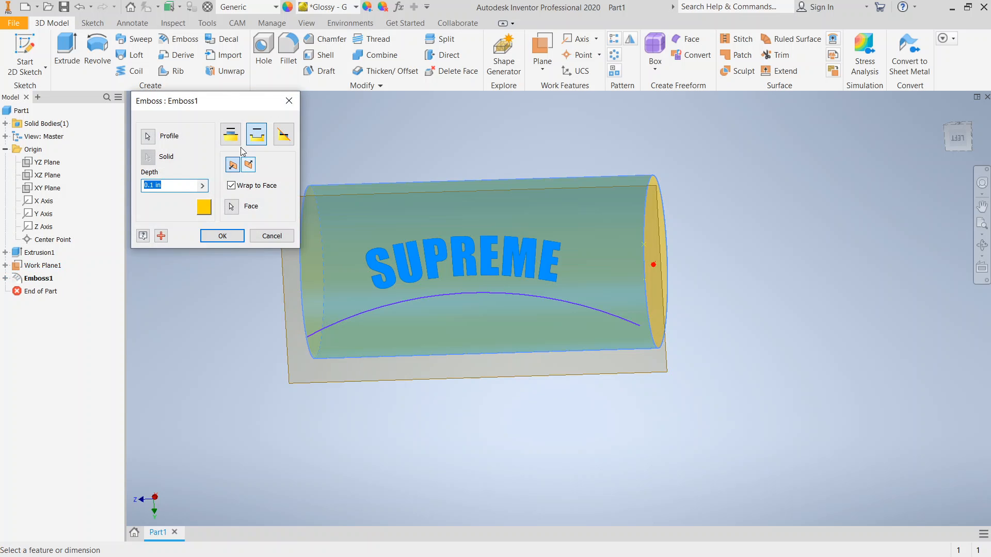
left_click(248, 164)
left_click(222, 236)
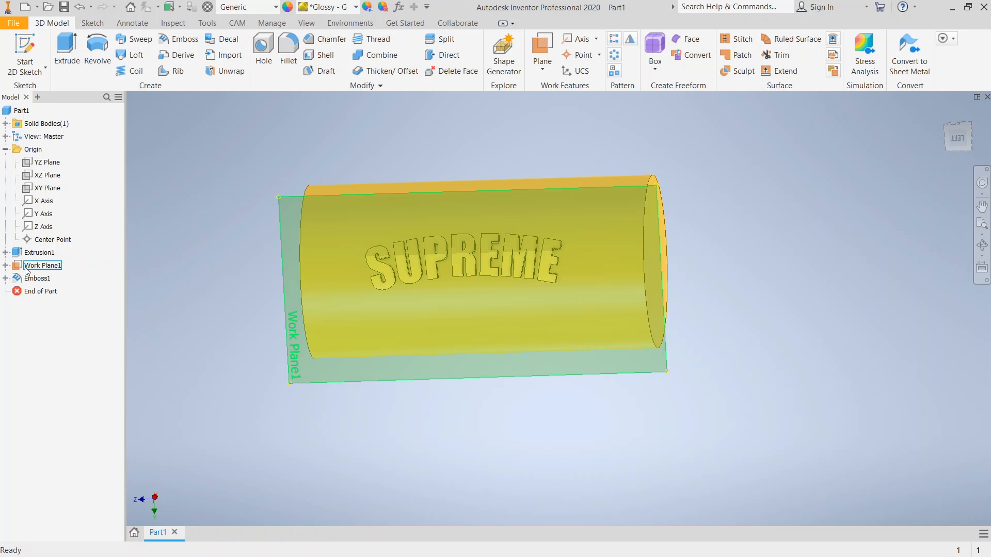
Step: Hide the tangent work plane in front of the cylinder
left_click_drag(961, 139, 927, 164)
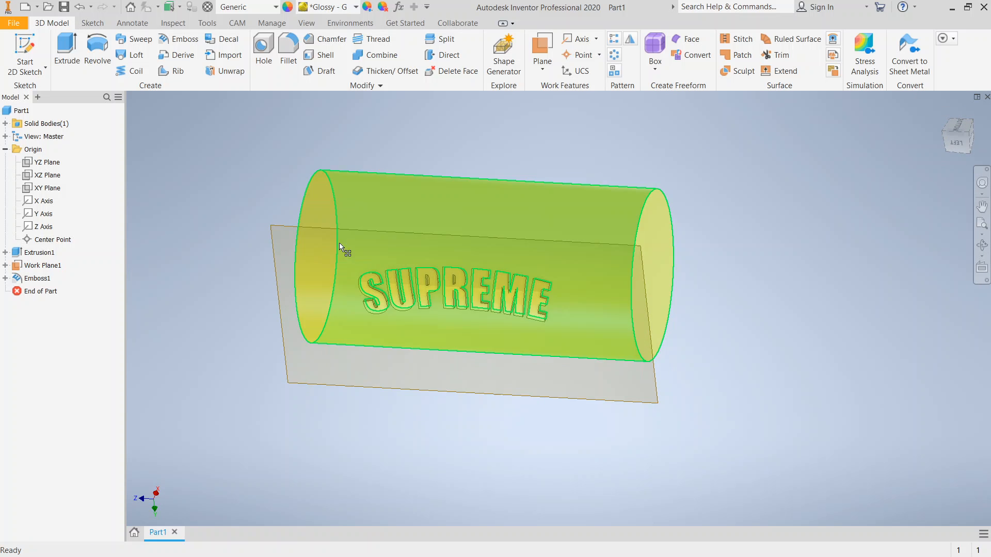
right_click(24, 268)
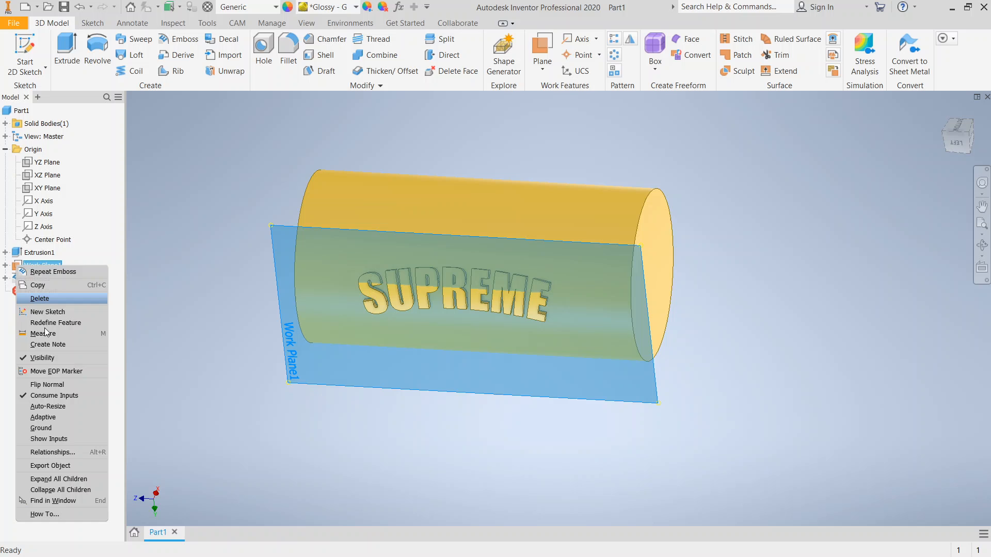
left_click(65, 358)
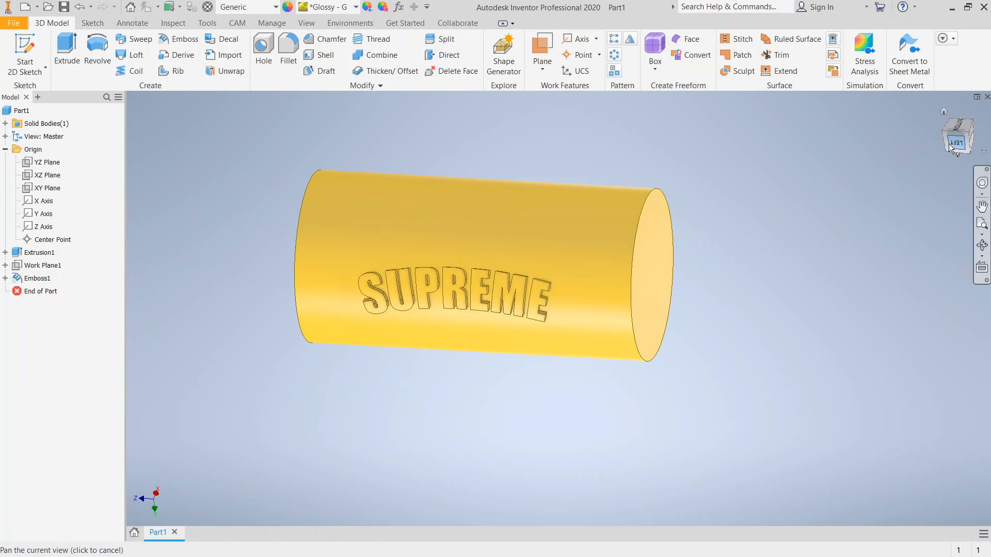
mouse_move(948, 143)
left_mouse_down()
mouse_move(955, 132)
mouse_move(932, 149)
left_mouse_up()
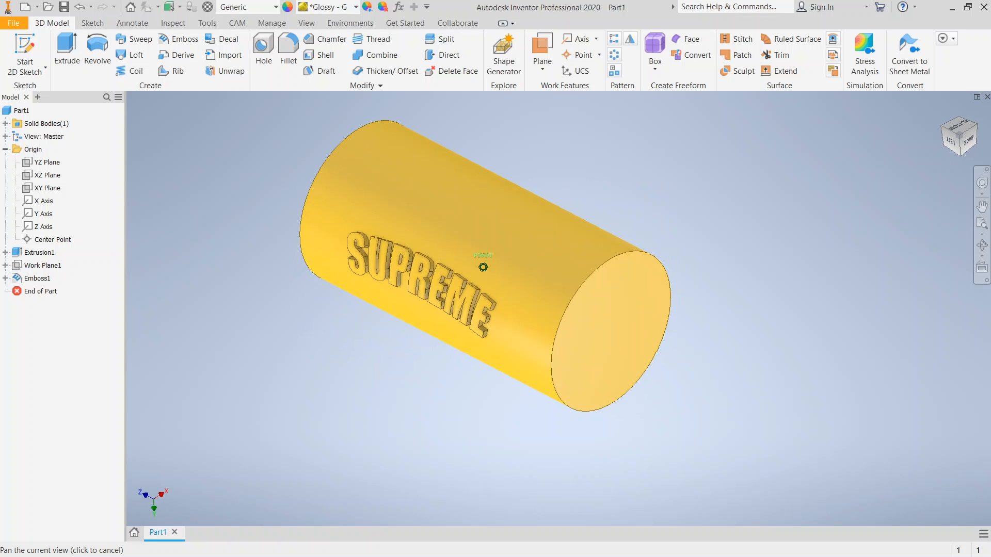
middle_click_drag(605, 196, 699, 268)
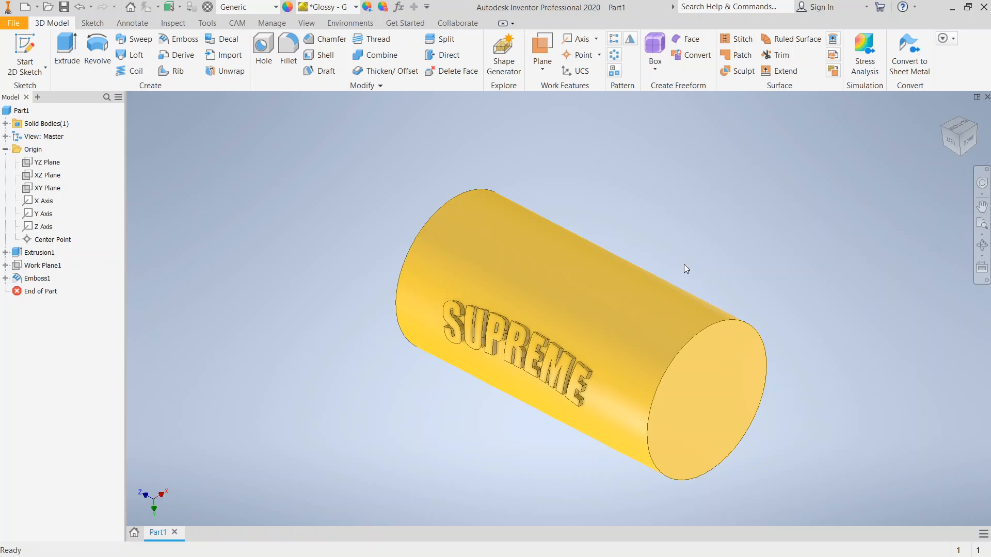
scroll(685, 269, "up", 1)
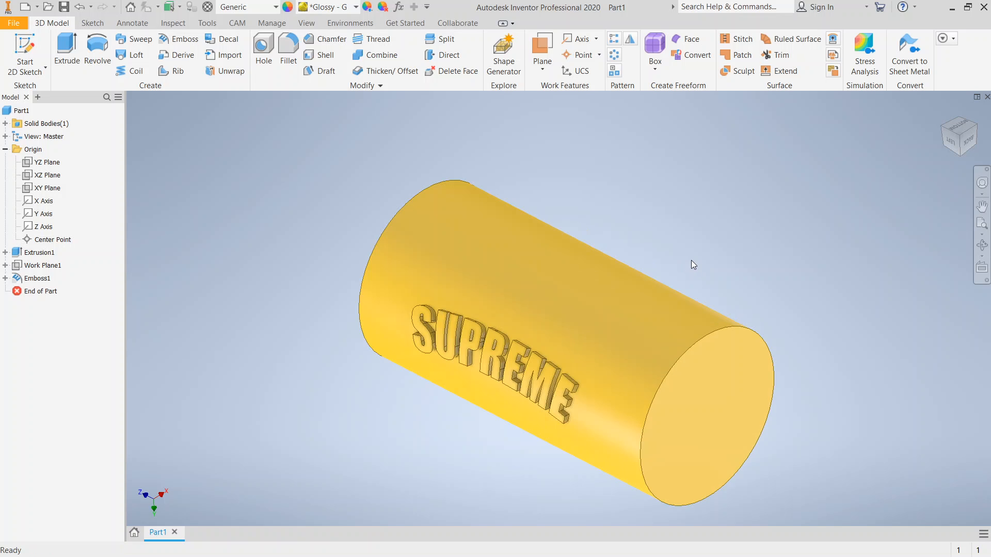